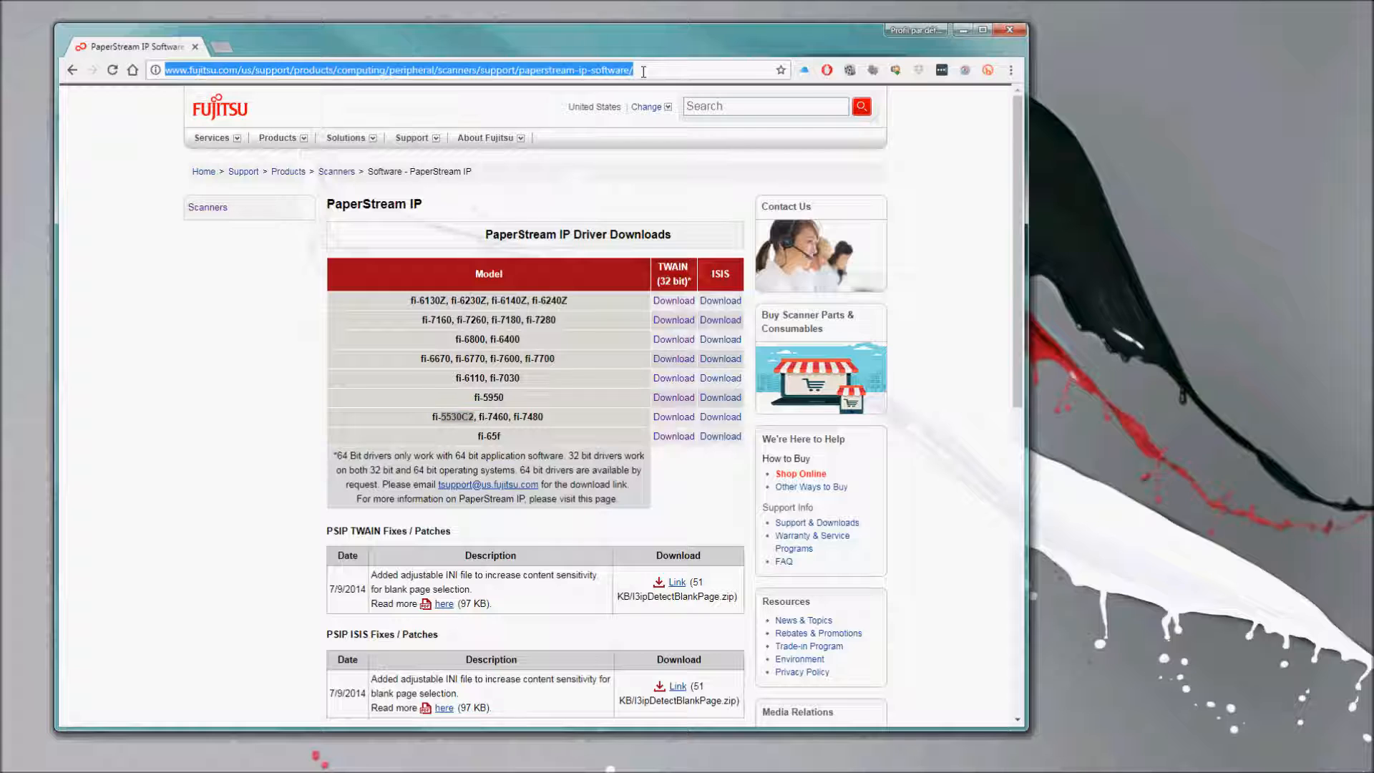
Examine the PaperStream IP driver download table for the fi-7160 and fi-5530C2 scanners, then minimize the browser.
{"action": "left_click", "coordinate": [648, 72]}
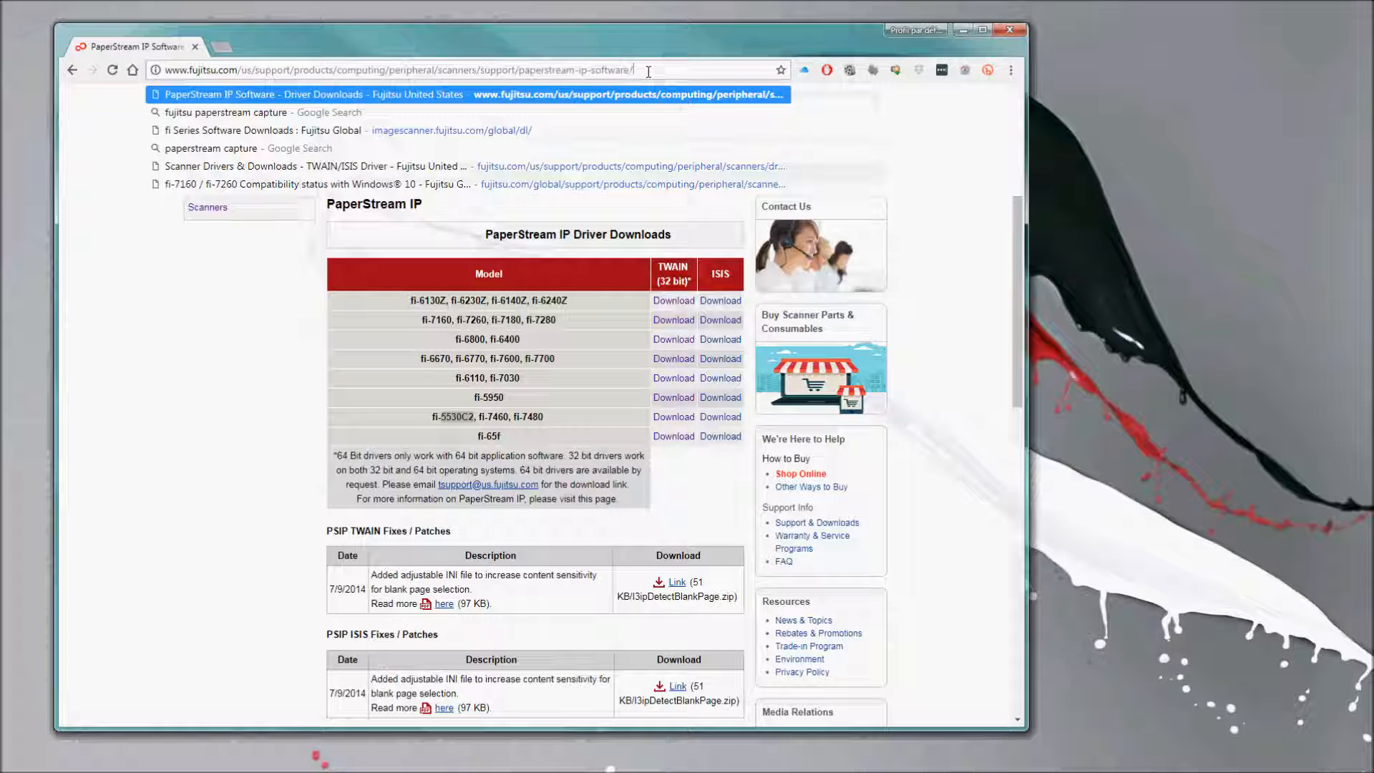
{"action": "left_click", "coordinate": [135, 425]}
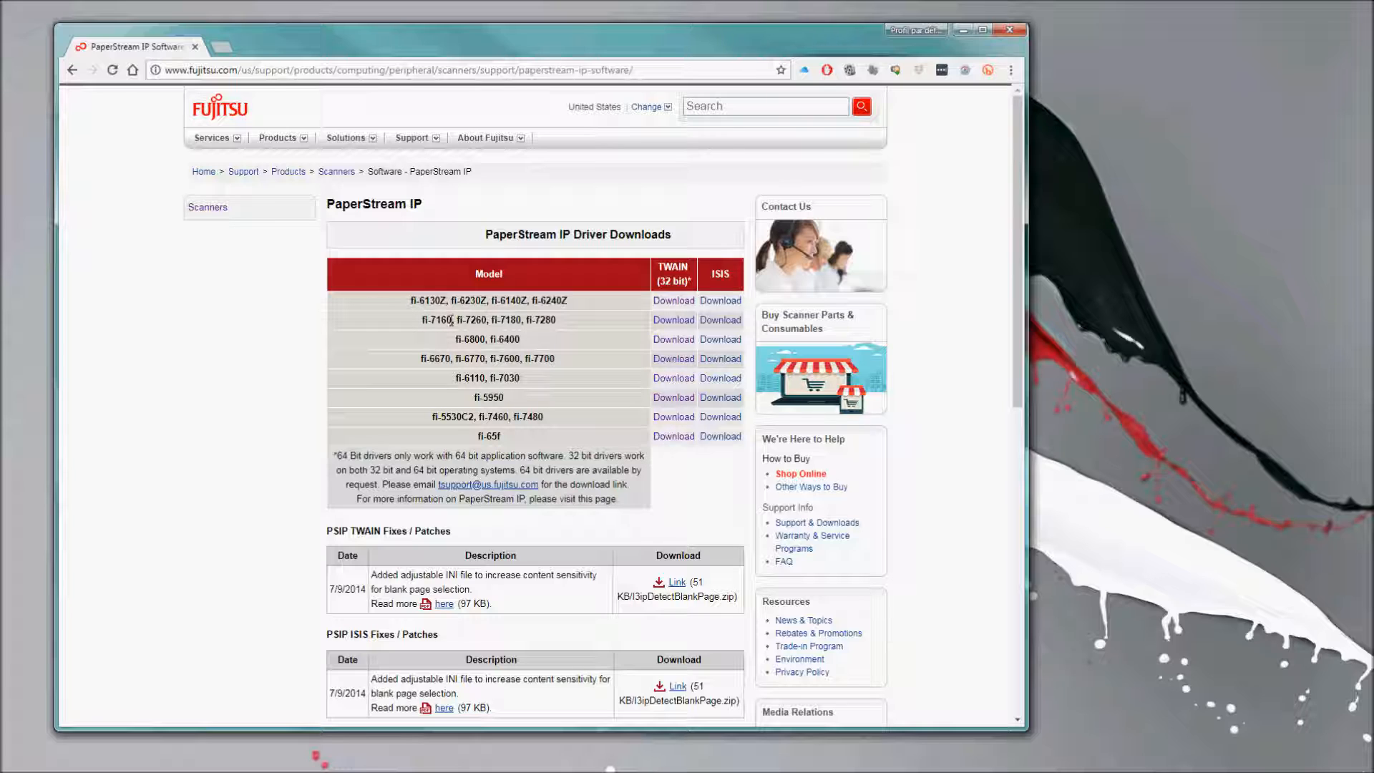
{"action": "left_click_drag", "start_coordinate": [451, 320], "coordinate": [432, 326]}
{"action": "left_click_drag", "start_coordinate": [474, 416], "coordinate": [443, 419]}
{"action": "left_click", "coordinate": [610, 328]}
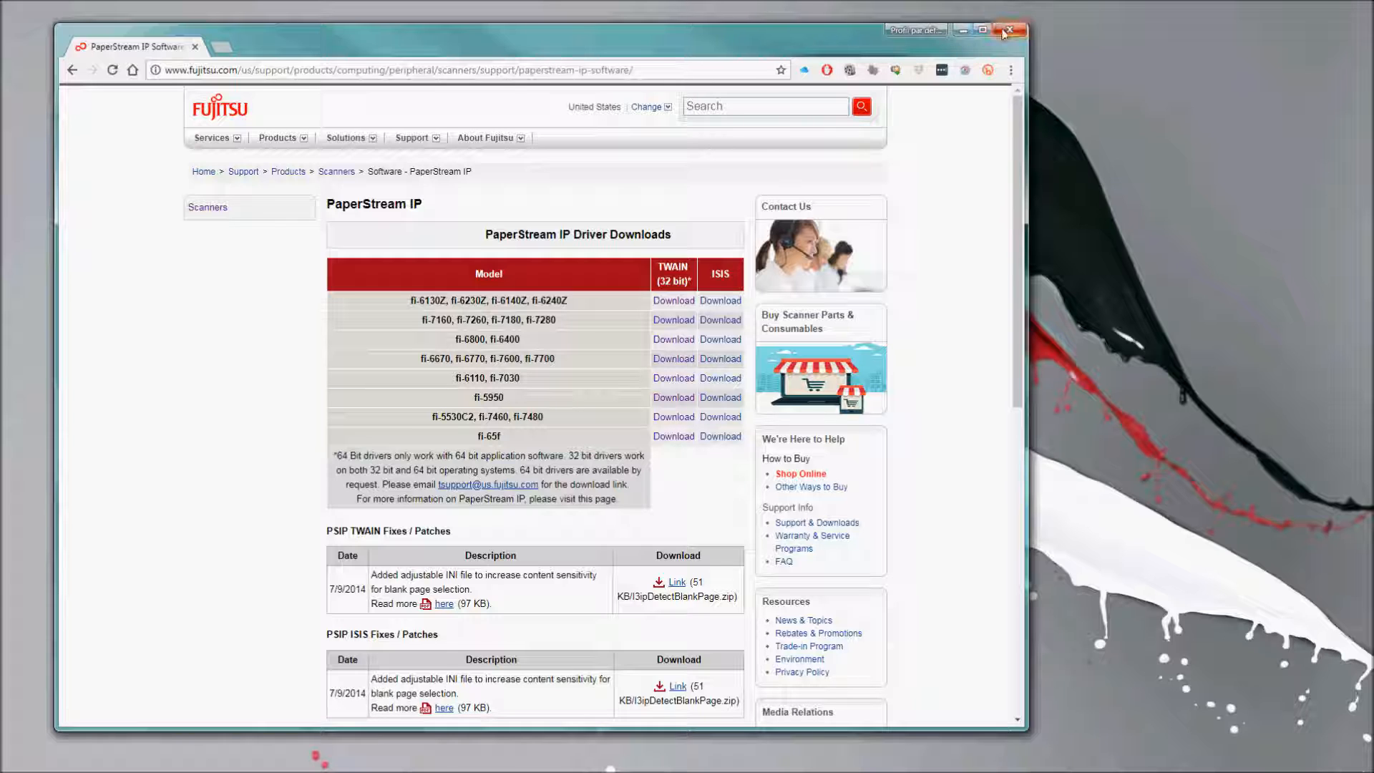
{"action": "left_click", "coordinate": [963, 31]}
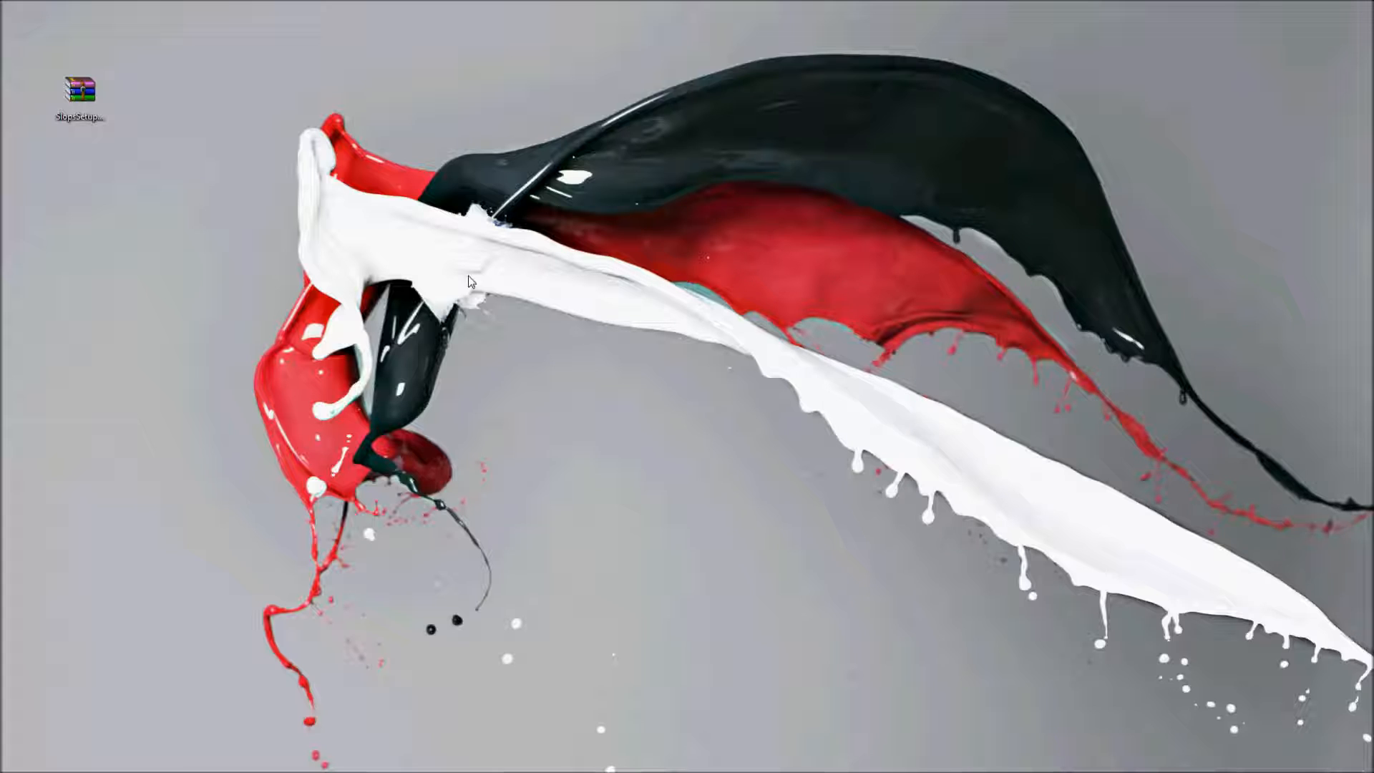
Extract the SlopsSetup archive on the desktop into its own SlopsSetup folder and open that folder.
{"action": "right_click", "coordinate": [87, 95]}
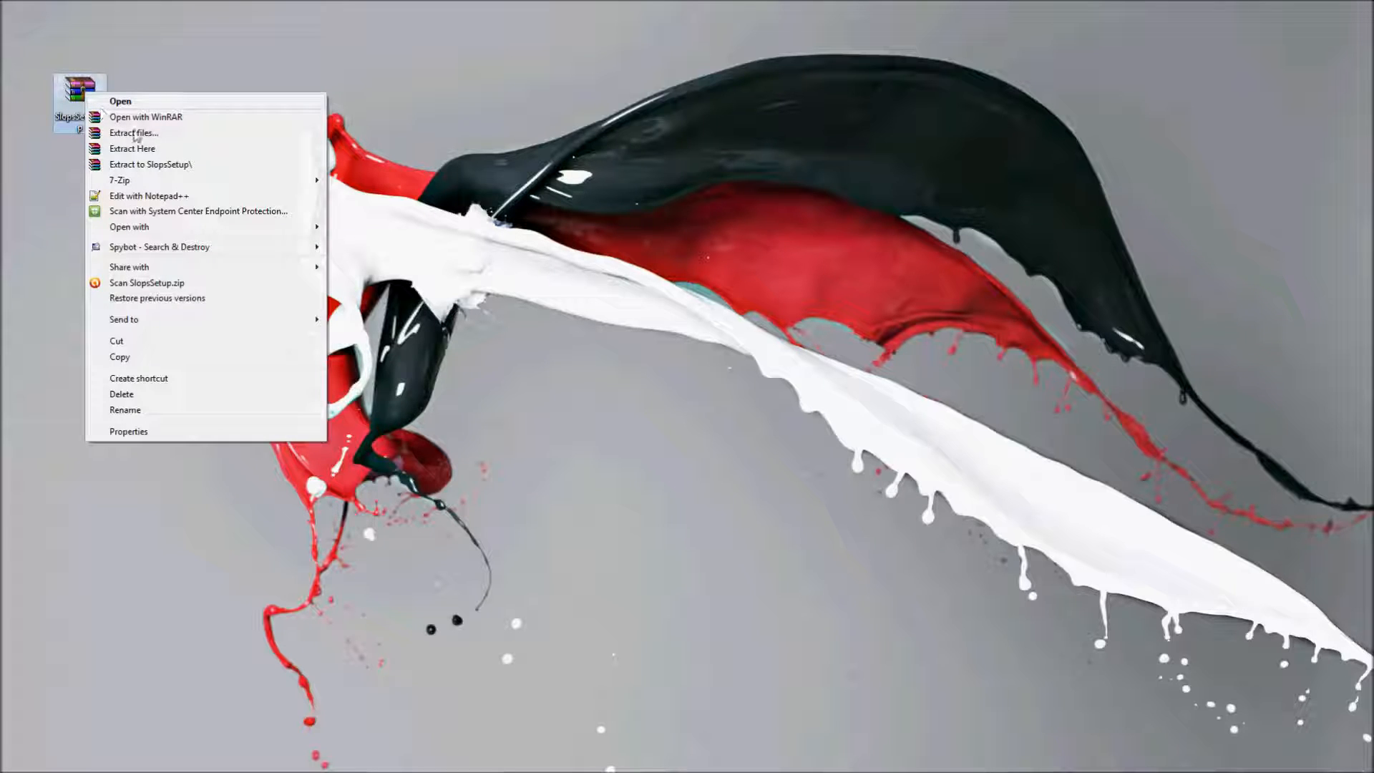
{"action": "left_click", "coordinate": [141, 166]}
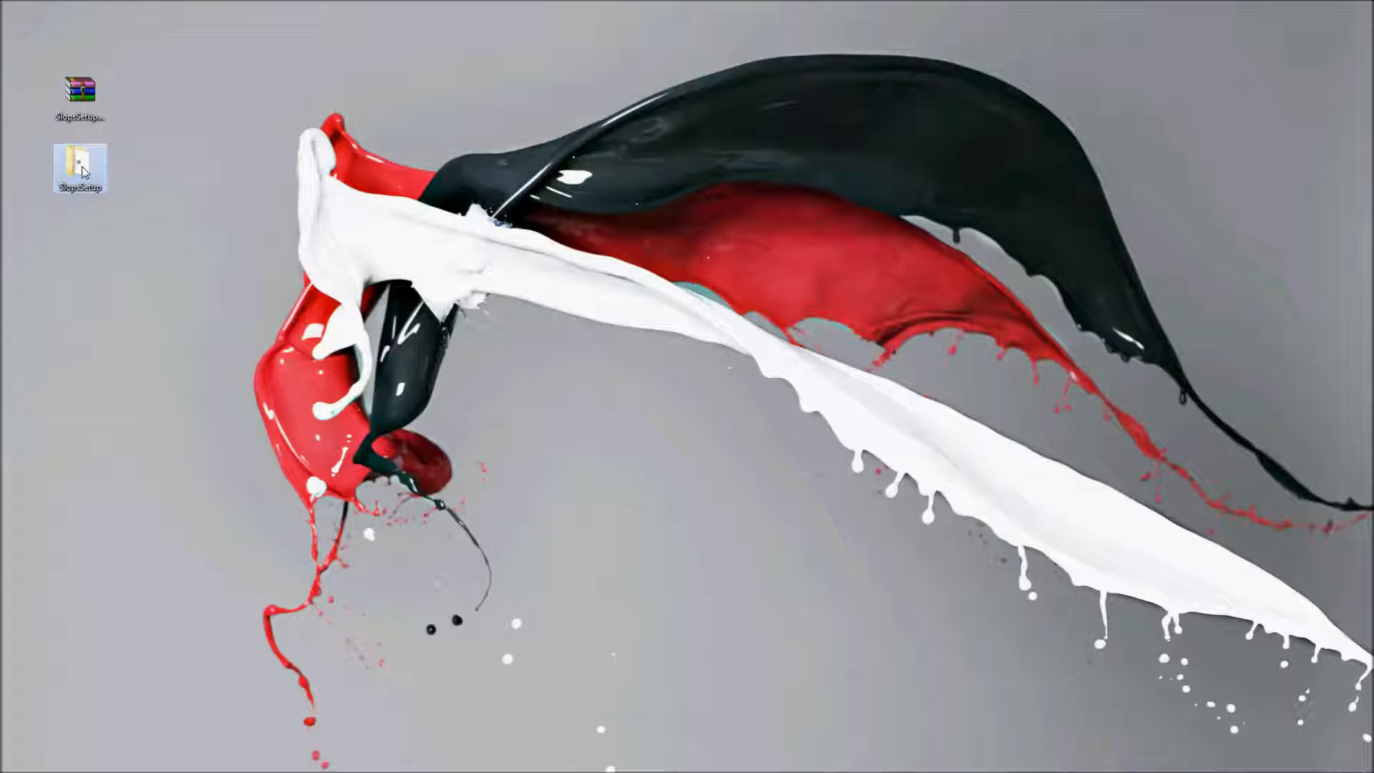
{"action": "double_click", "coordinate": [83, 171]}
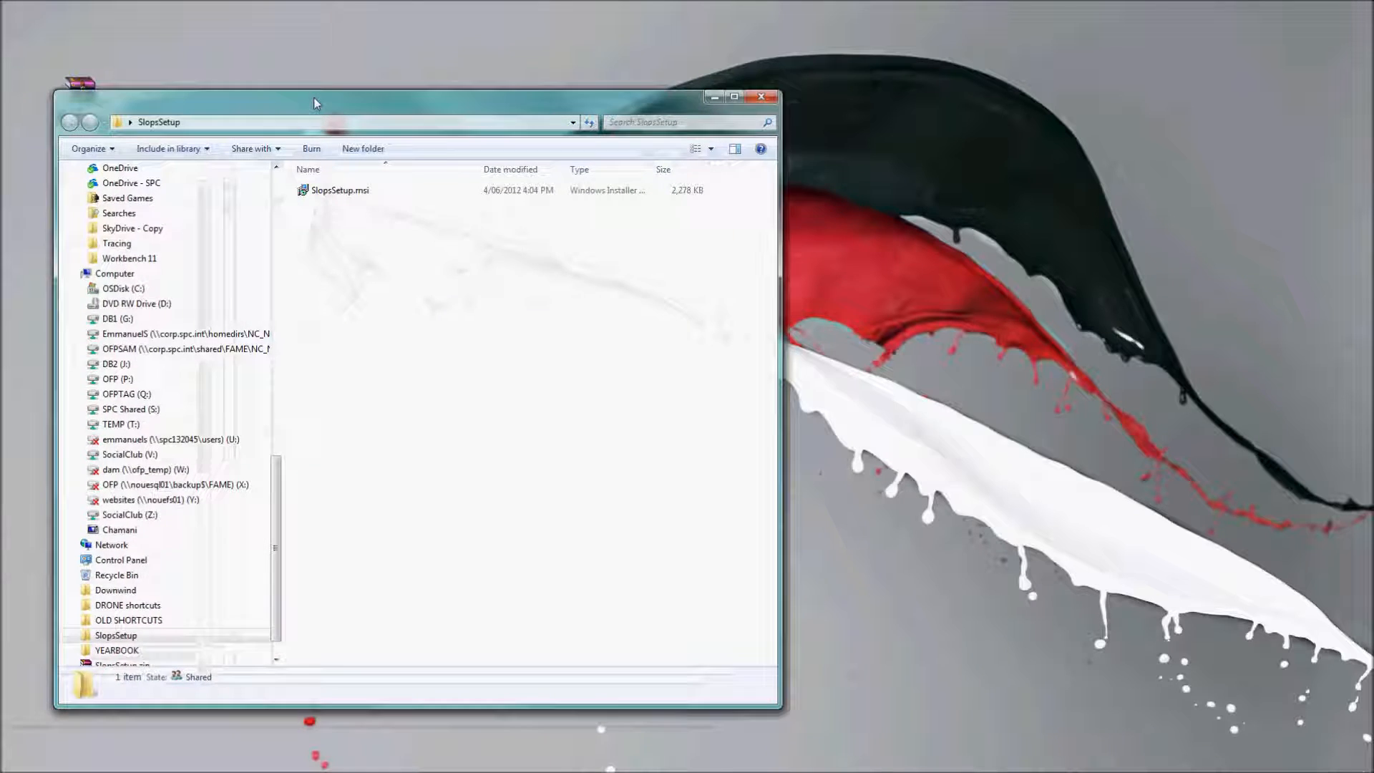
{"action": "left_click_drag", "start_coordinate": [314, 102], "coordinate": [382, 99]}
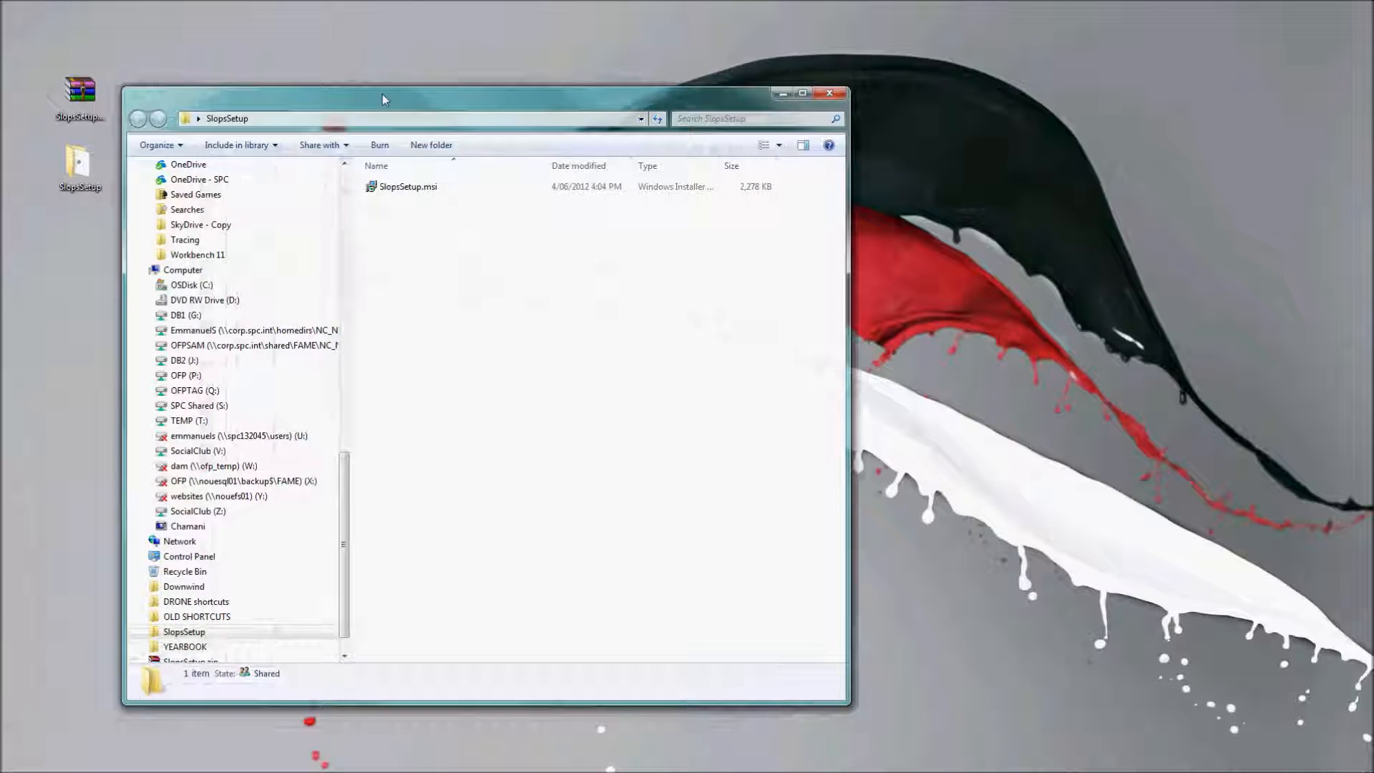
Run SlopsSetup.msi and install Slops3 for everyone in C:\Program Files (x86)\OFP\Slops3\.
{"action": "left_click", "coordinate": [414, 191]}
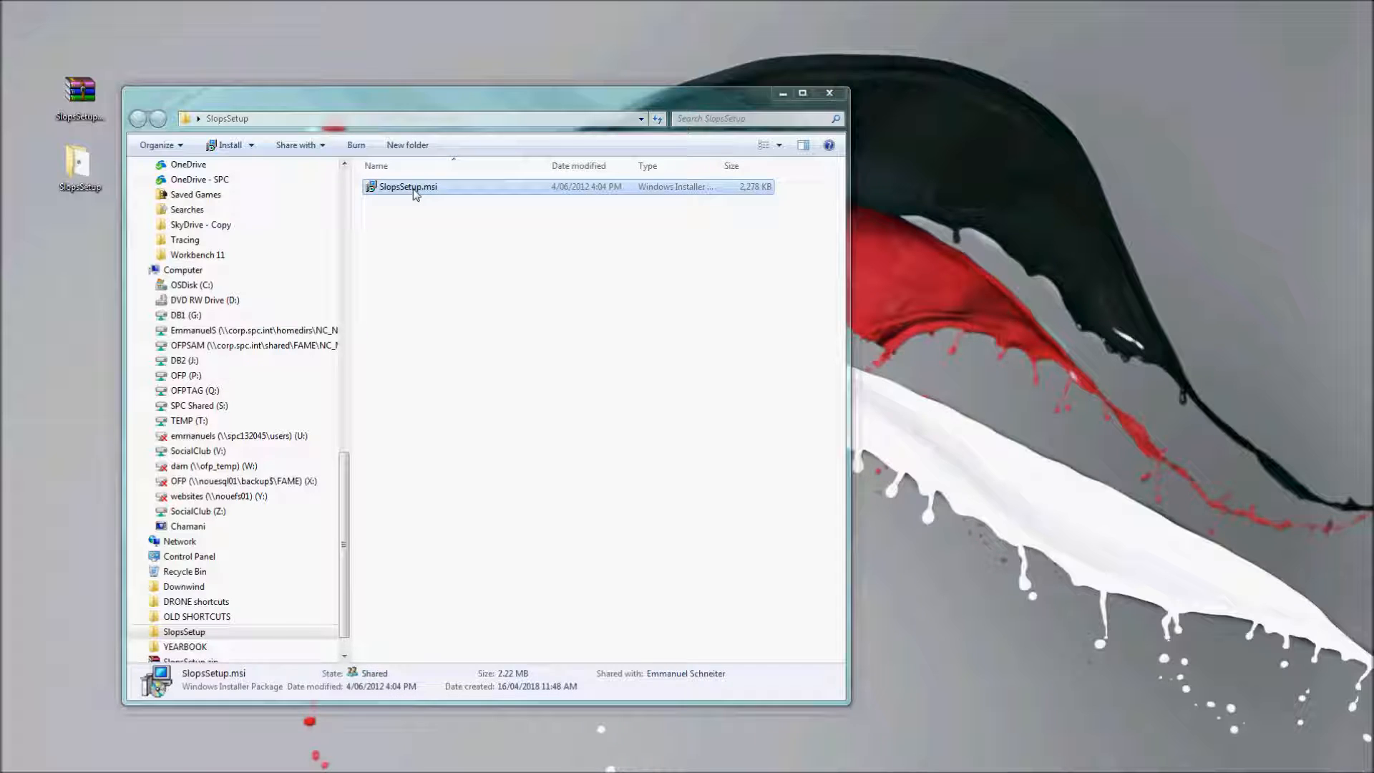
{"action": "left_click", "coordinate": [829, 96]}
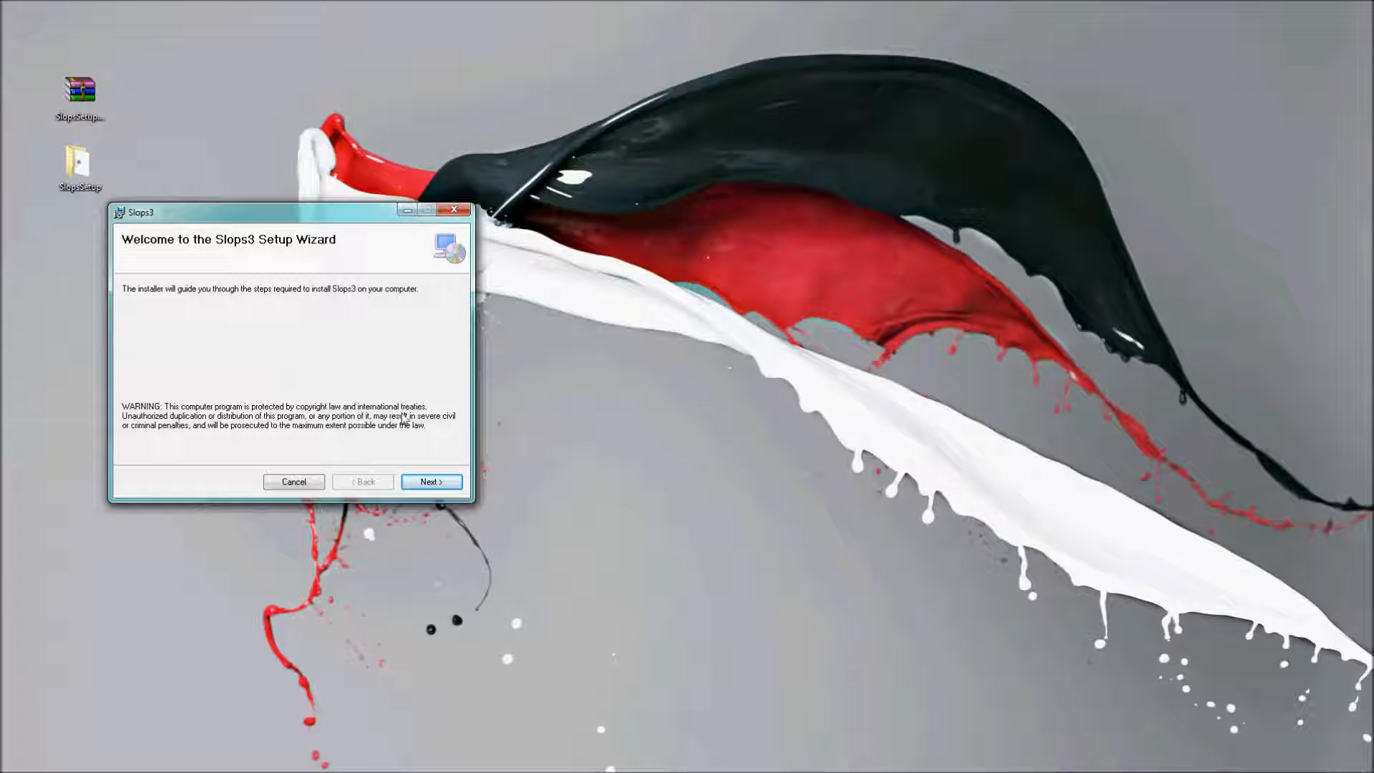
{"action": "left_click", "coordinate": [431, 482]}
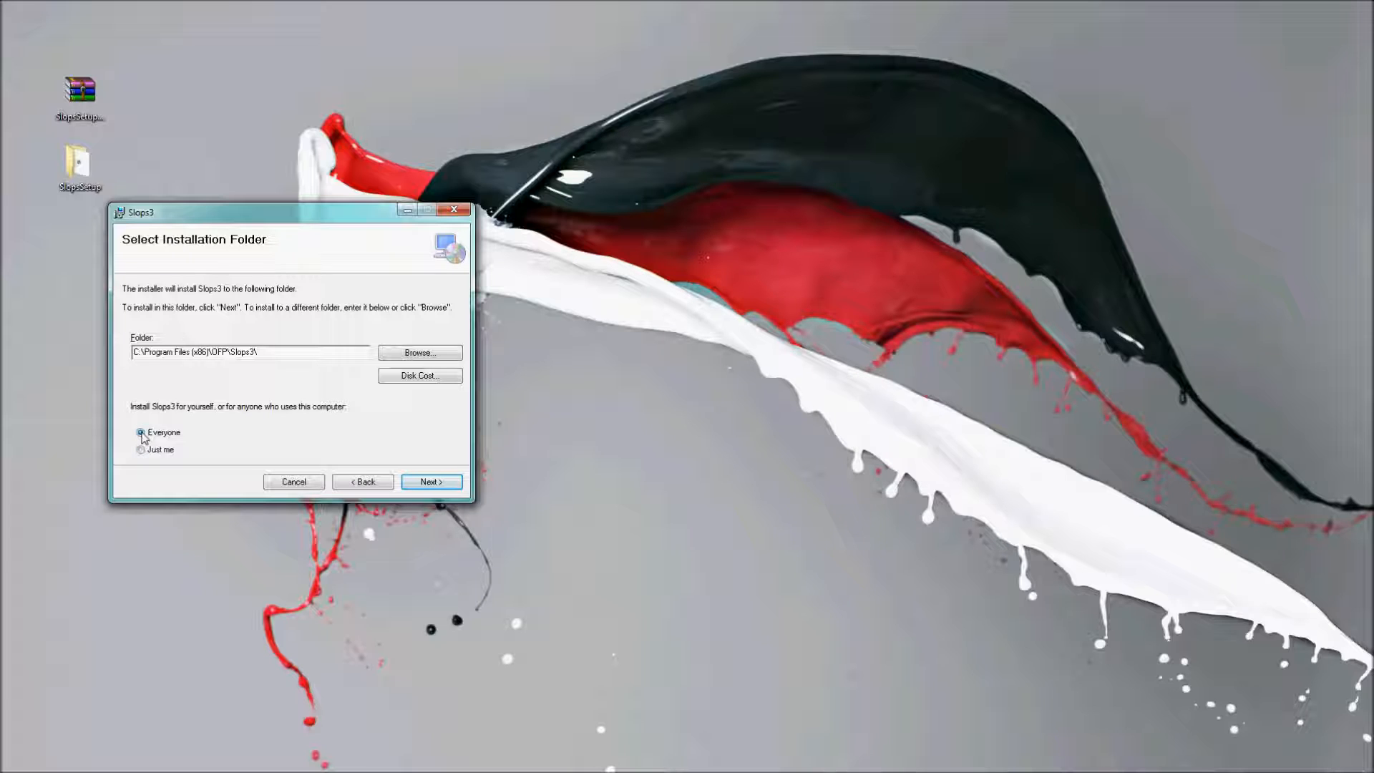
{"action": "left_click", "coordinate": [428, 483]}
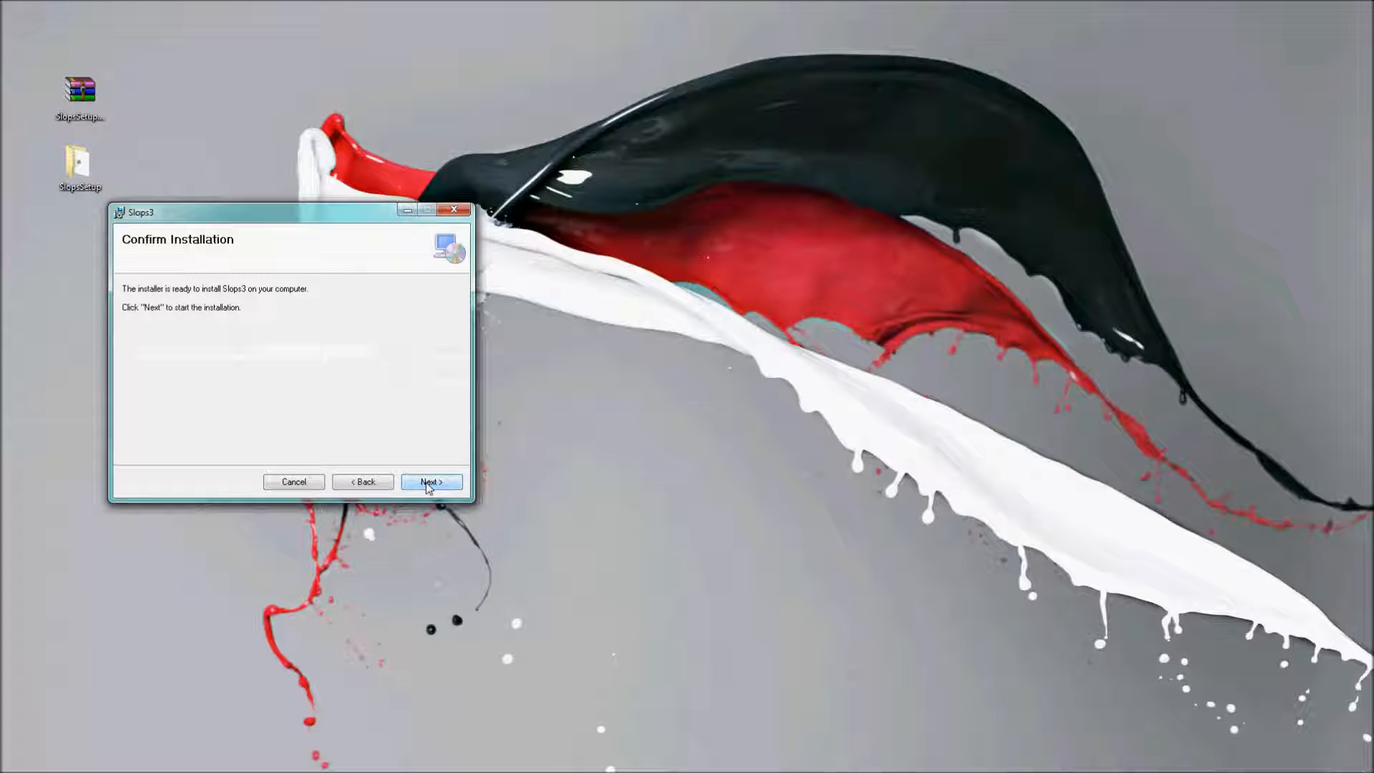
{"action": "left_click", "coordinate": [428, 483]}
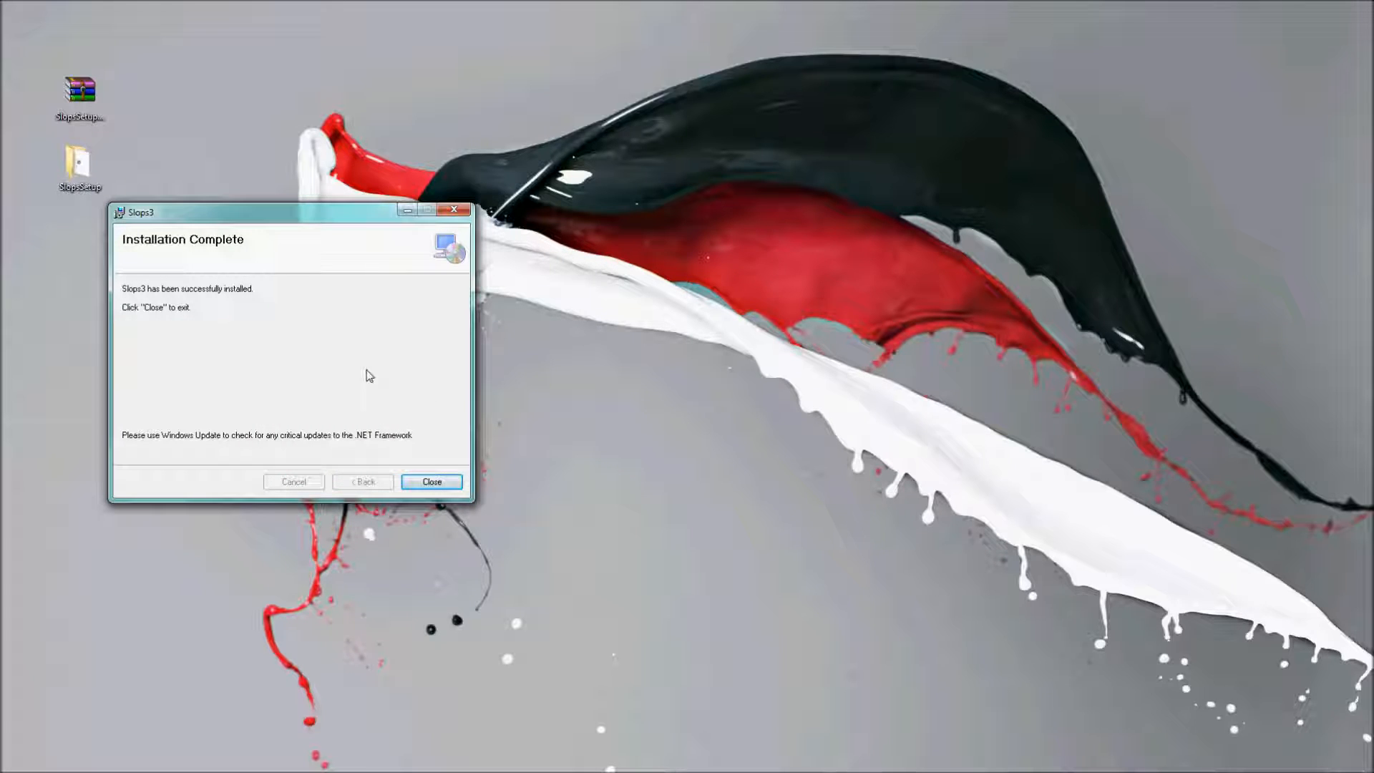
{"action": "left_click", "coordinate": [432, 484]}
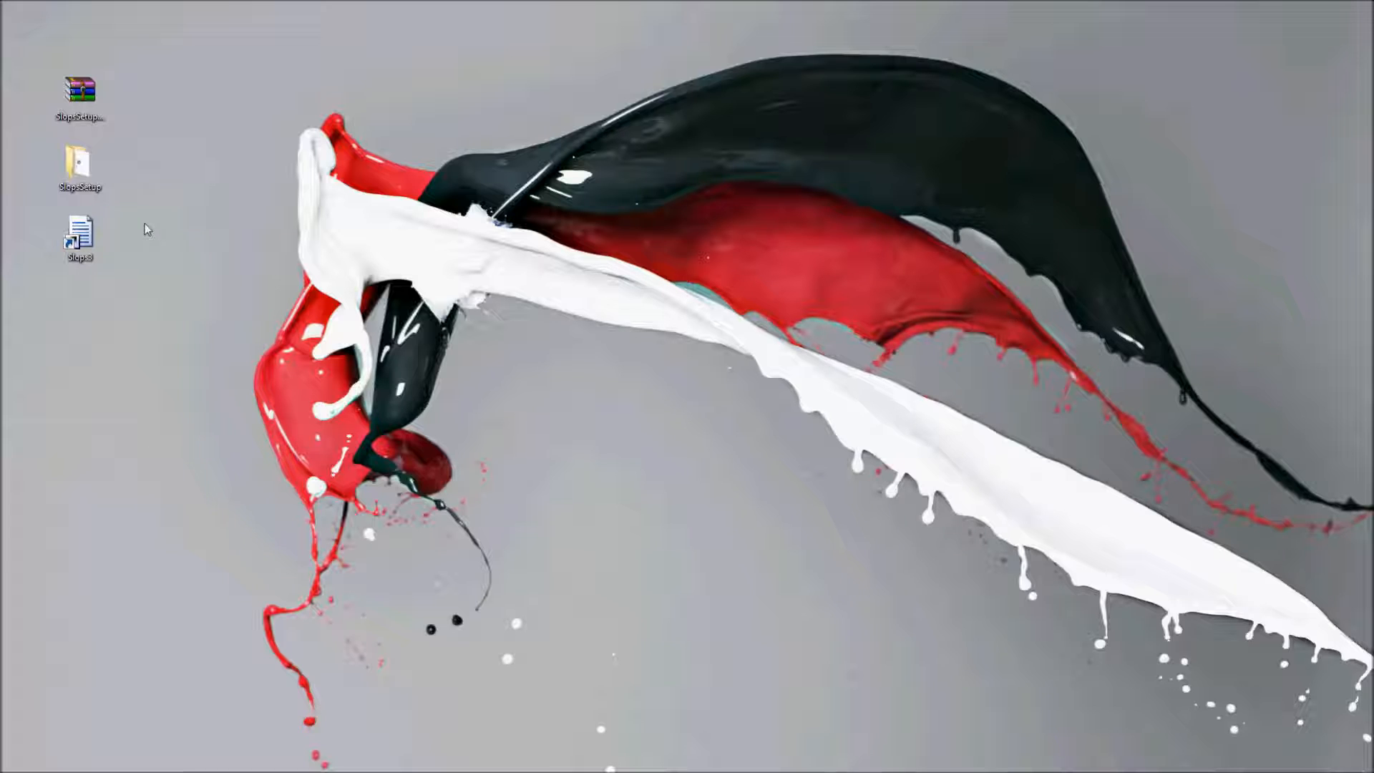
Open Slops3.exe.config from C:\Program Files (x86)\OFP\Slops3 for editing in Notepad++.
{"action": "double_click", "coordinate": [80, 175]}
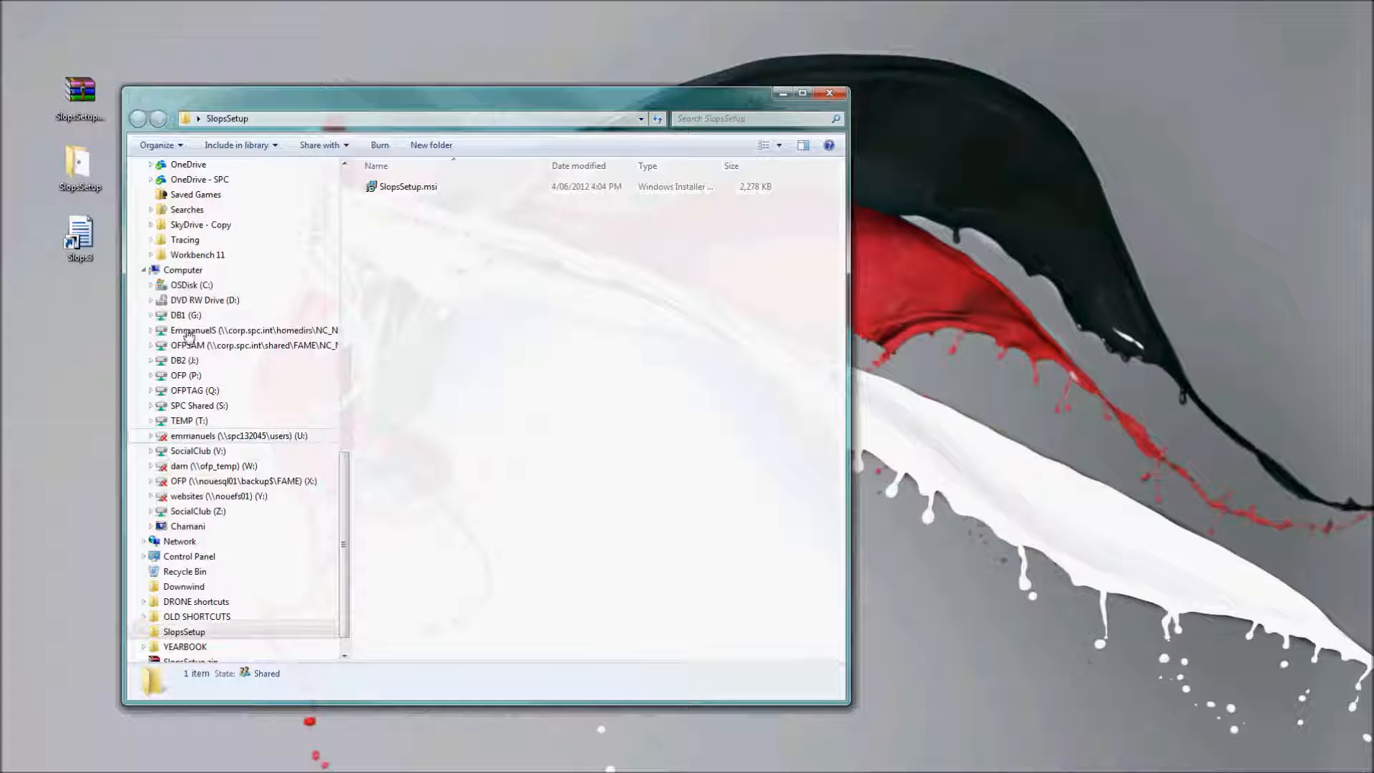
{"action": "left_click", "coordinate": [187, 285]}
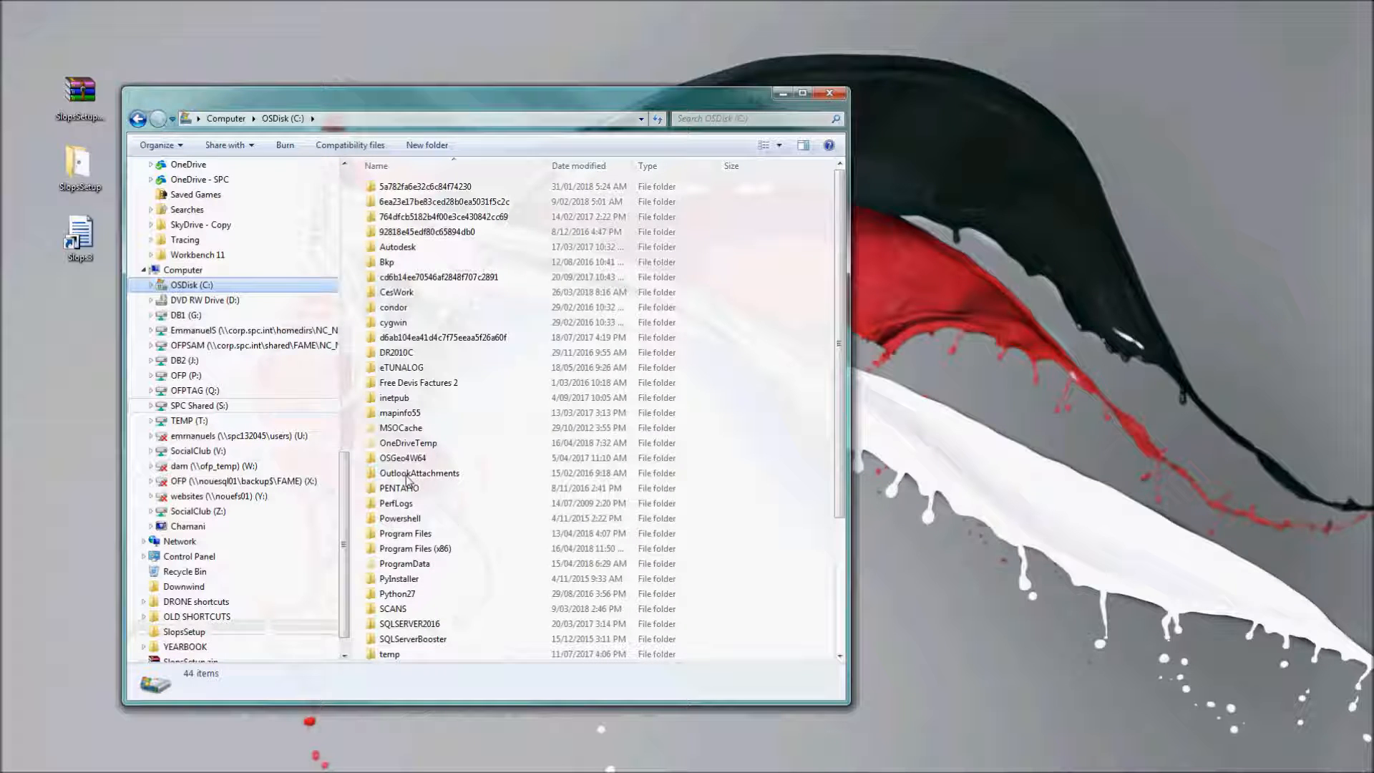
{"action": "double_click", "coordinate": [426, 550]}
{"action": "left_click", "coordinate": [425, 549]}
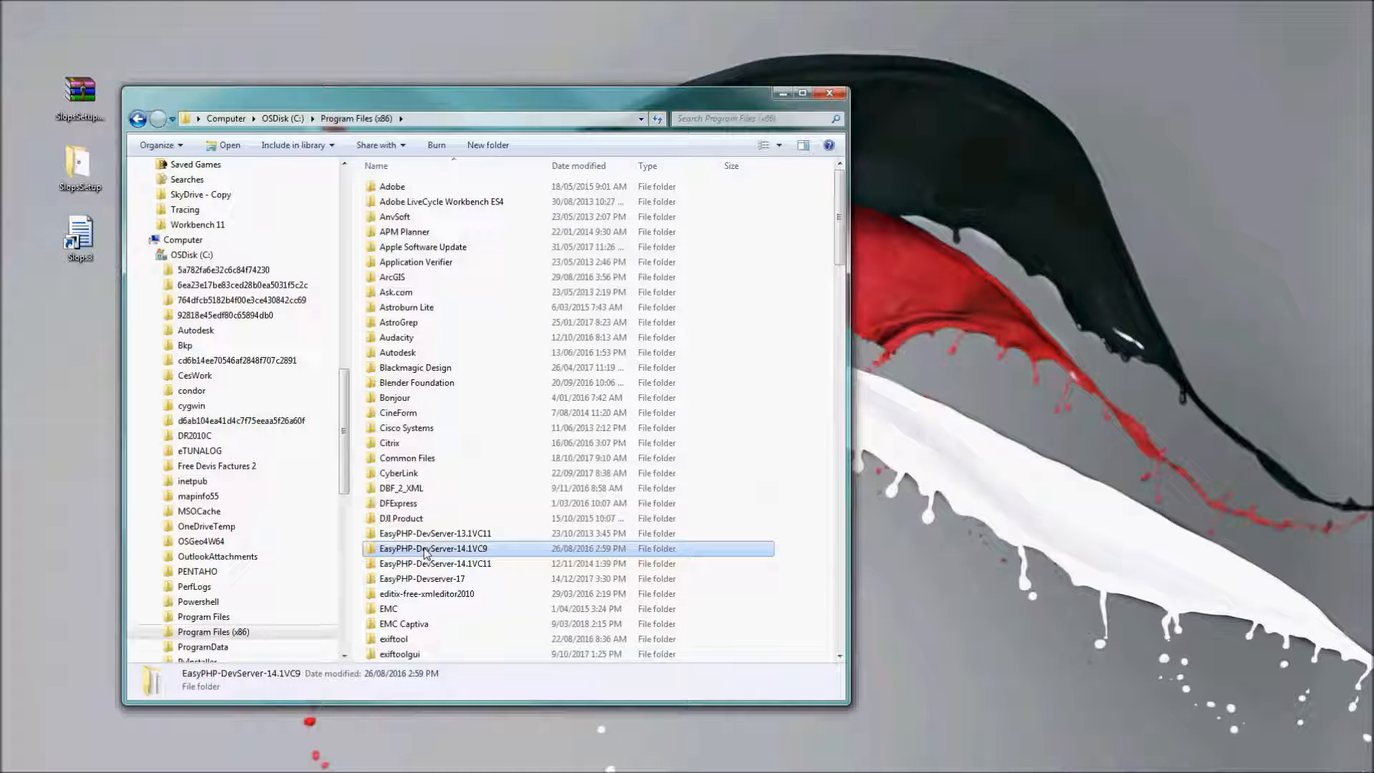
{"action": "key", "text": "o"}
{"action": "double_click", "coordinate": [391, 187]}
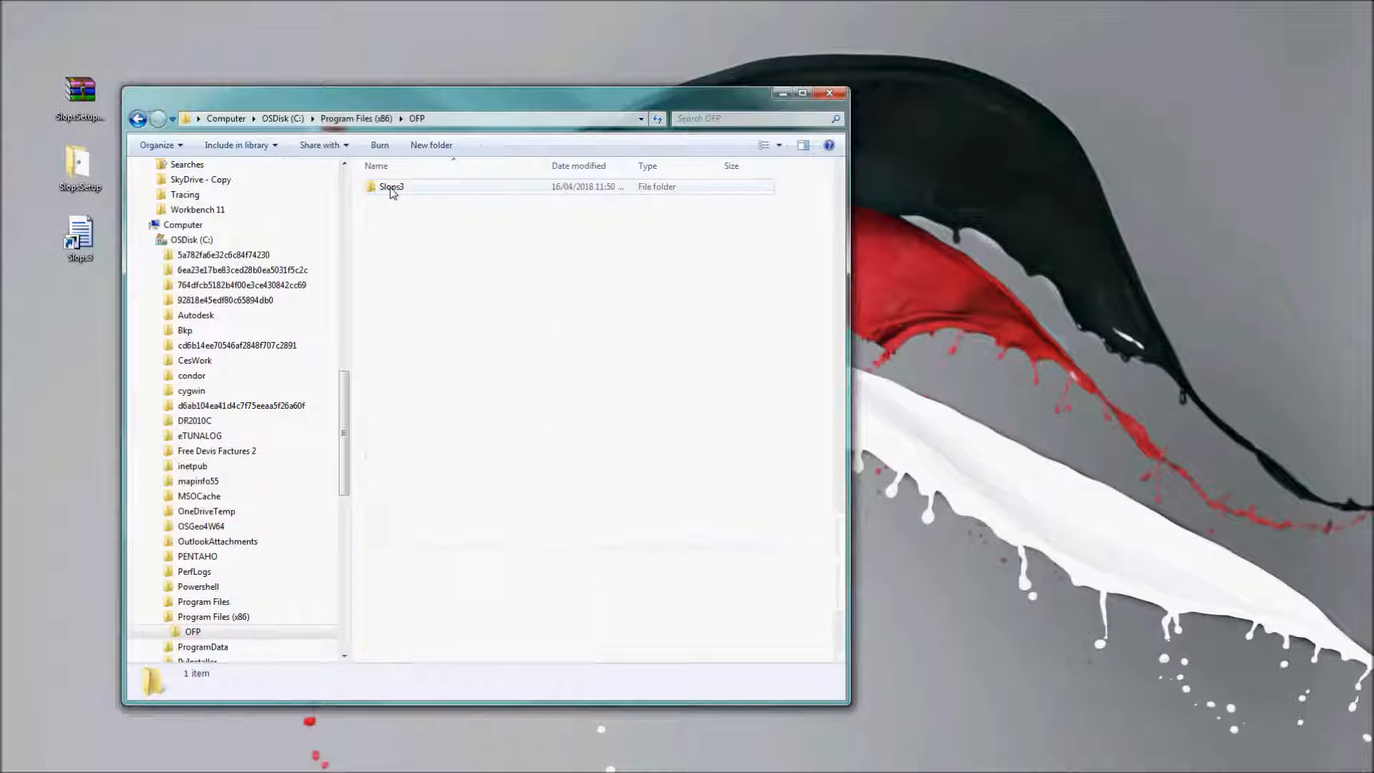
{"action": "double_click", "coordinate": [391, 189]}
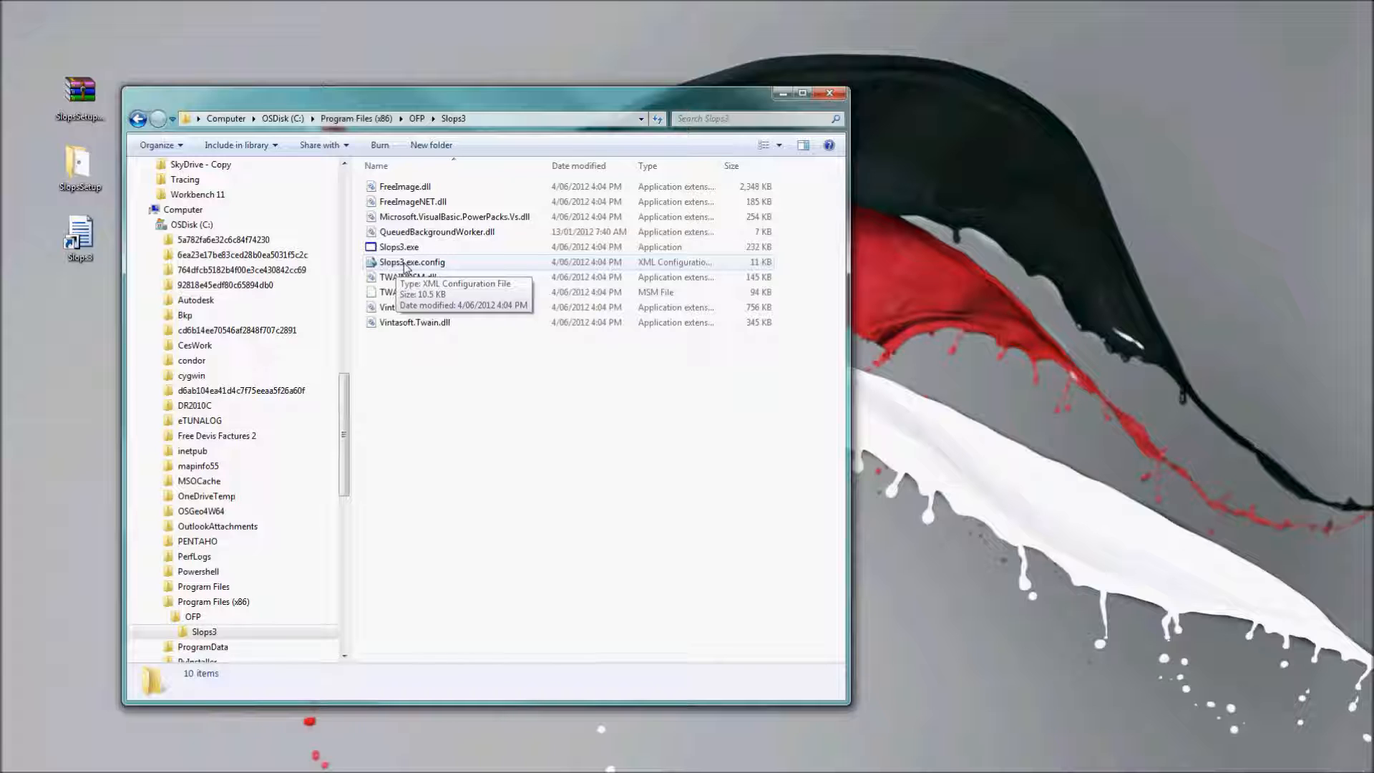
{"action": "right_click", "coordinate": [406, 266]}
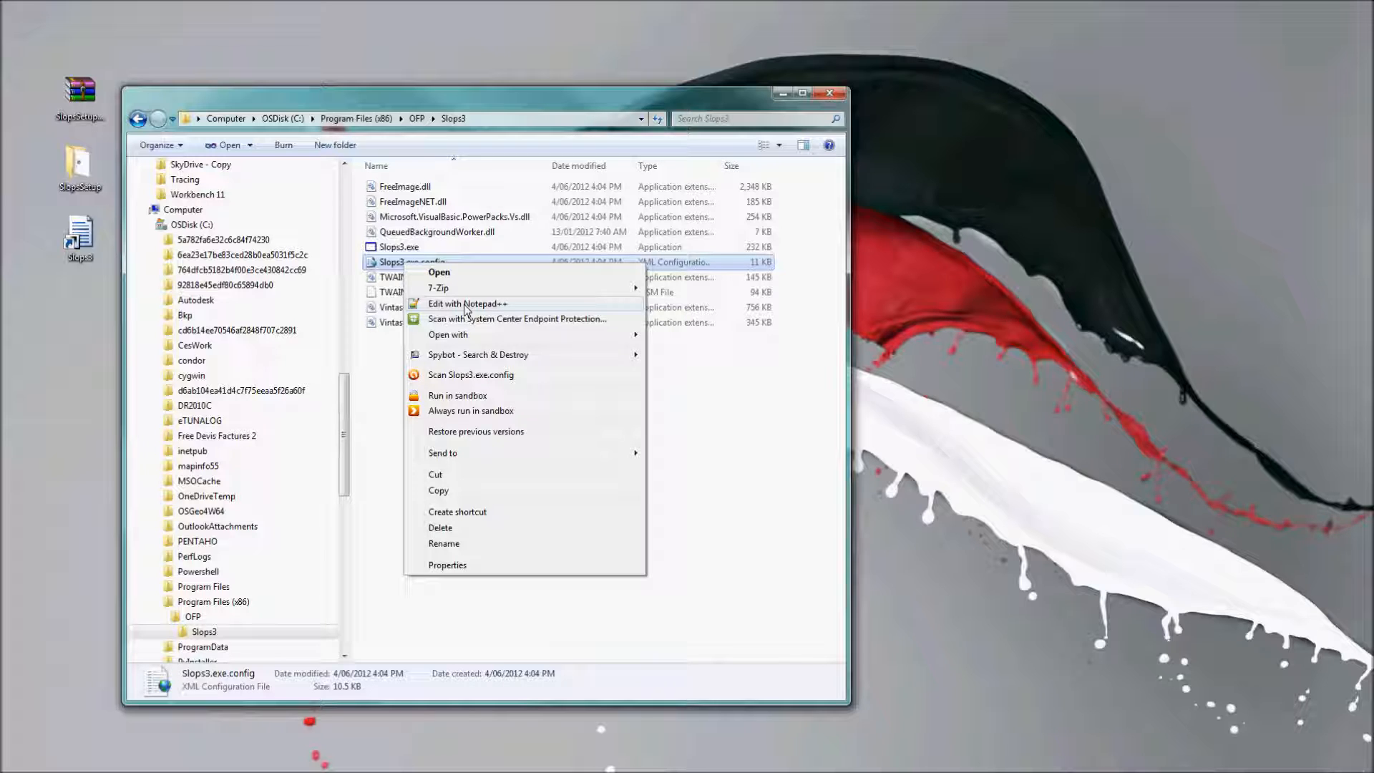
{"action": "left_click", "coordinate": [466, 305]}
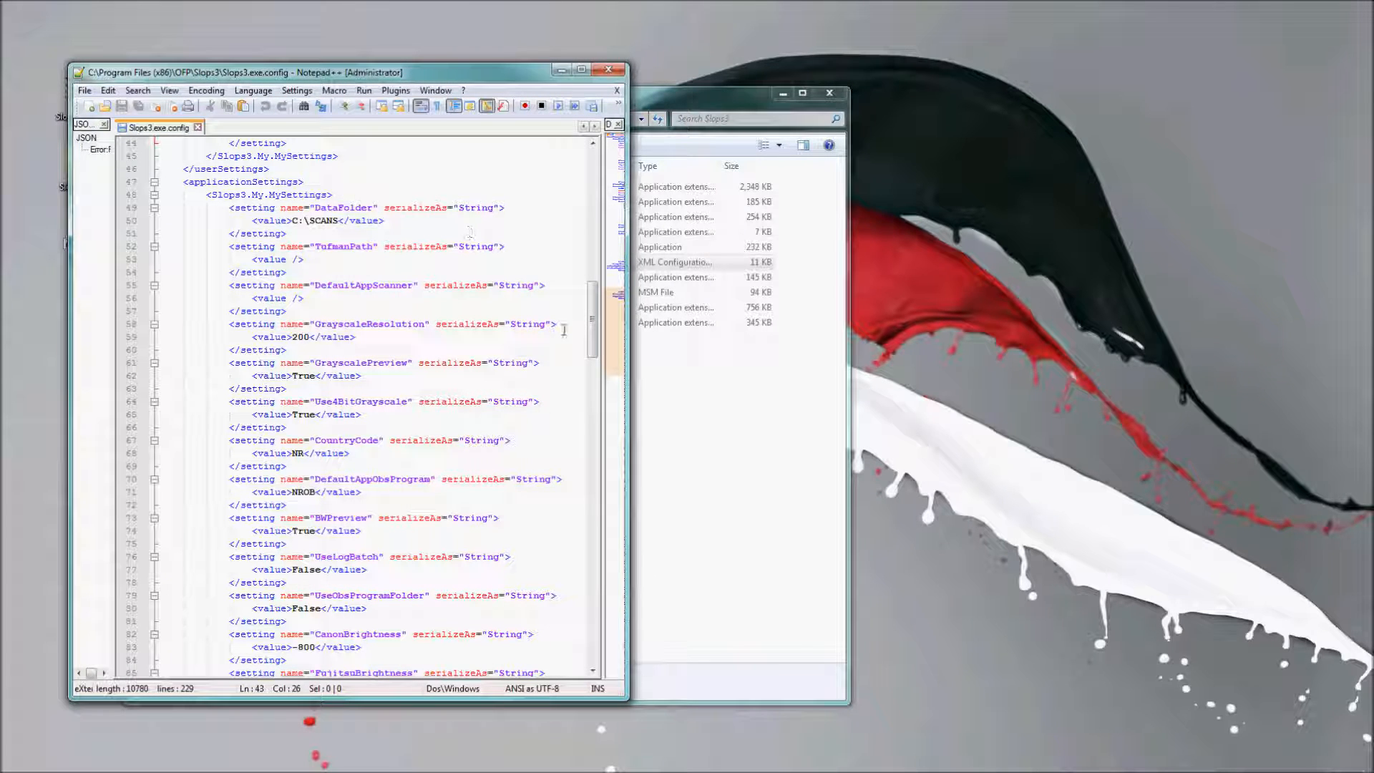
Set the DefaultObsProgram value in the user settings to FMOB.
{"action": "left_click_drag", "start_coordinate": [593, 301], "coordinate": [593, 171]}
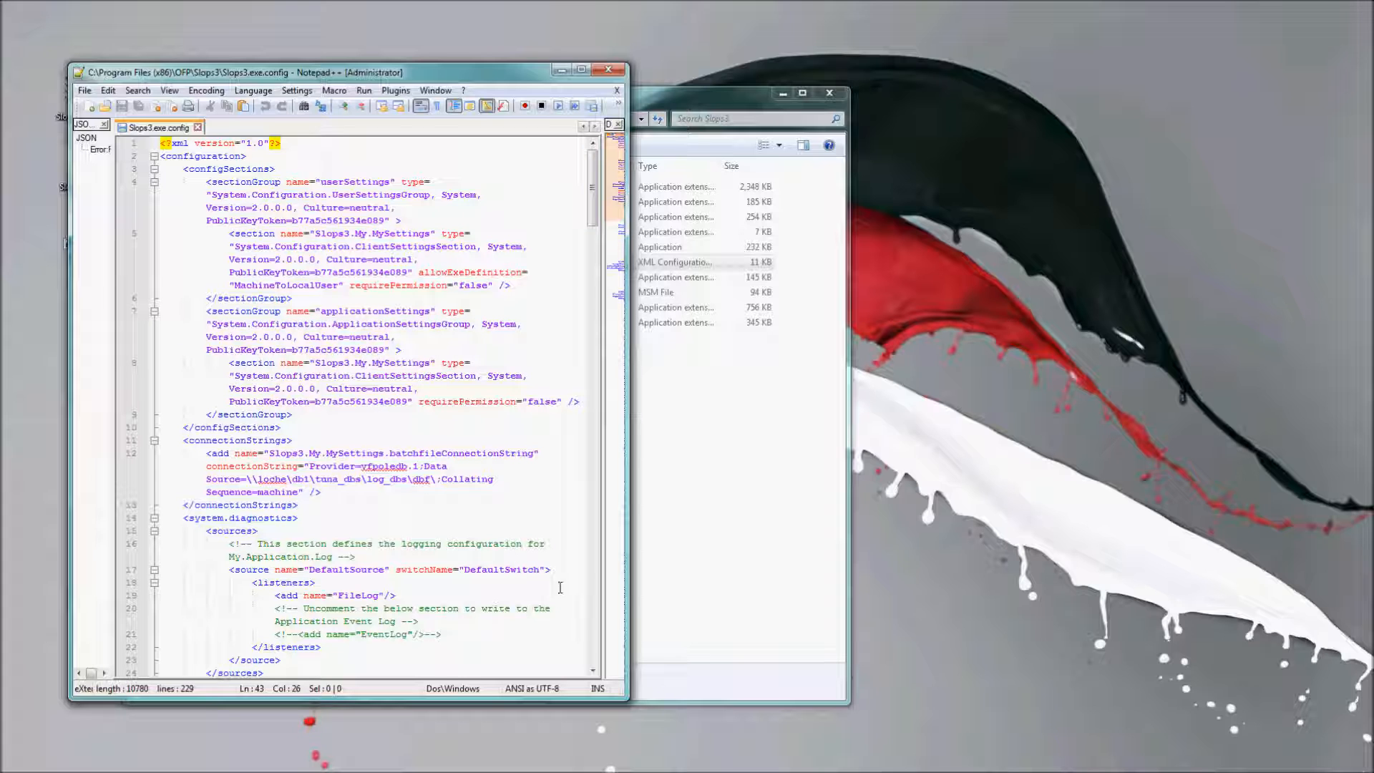
{"action": "left_click_drag", "start_coordinate": [593, 224], "coordinate": [594, 315]}
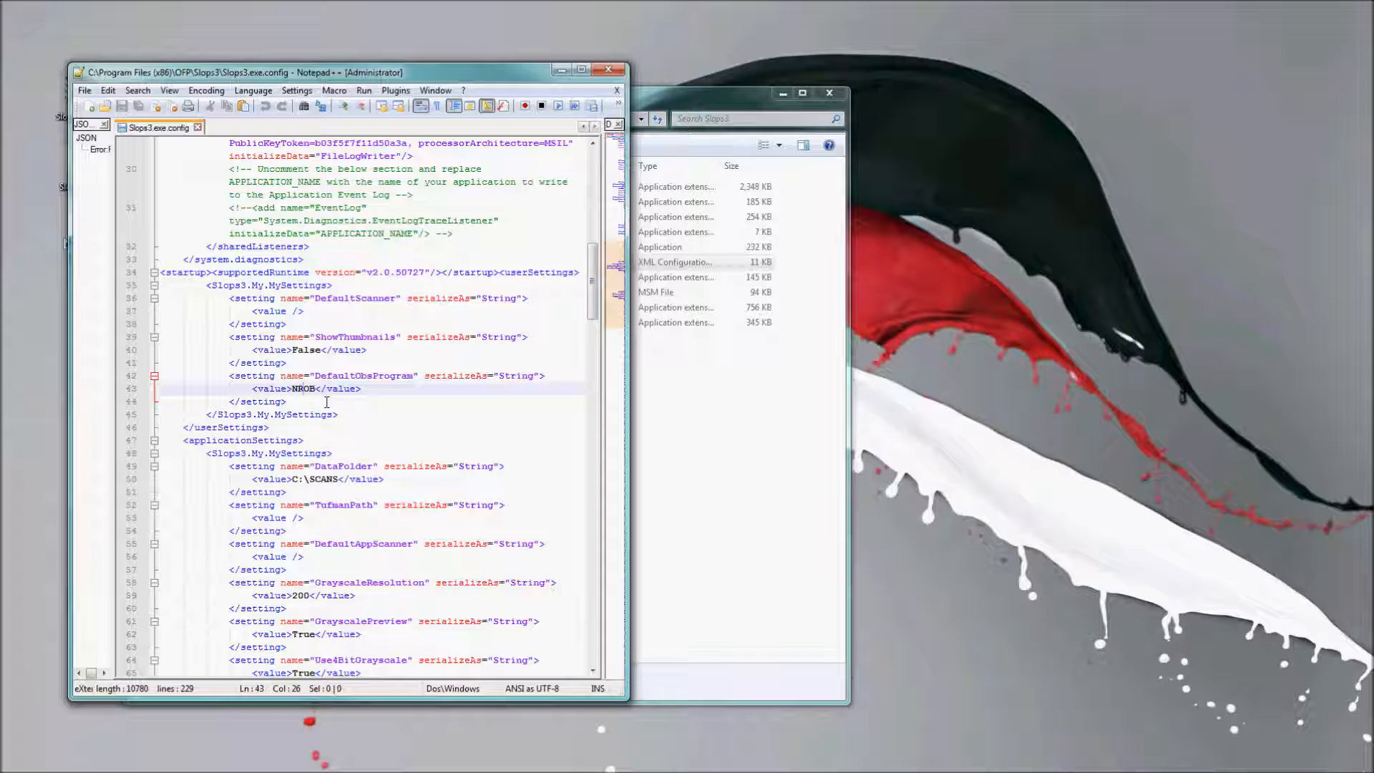
{"action": "key", "text": "BackSpace"}
{"action": "key", "text": "BackSpace"}
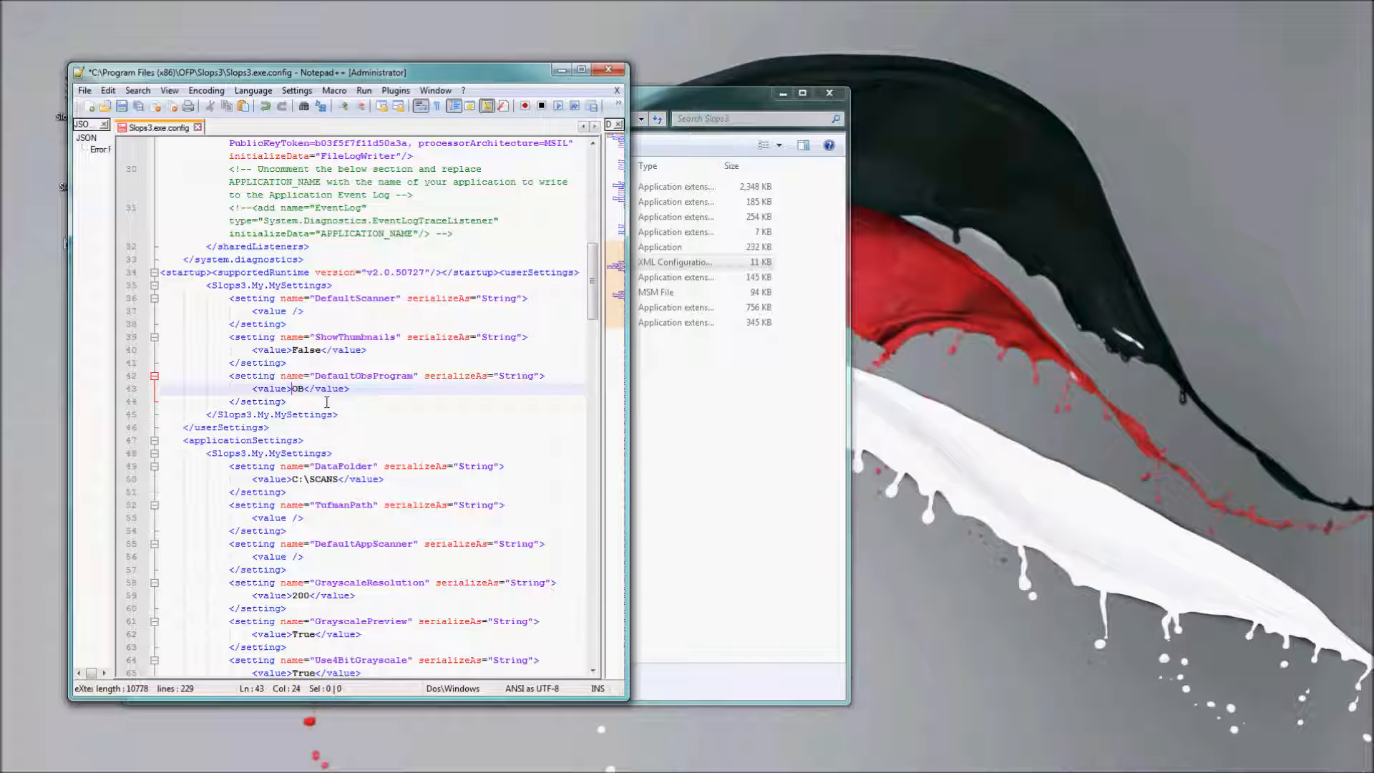
{"action": "type", "text": "FM"}
Set the CountryCode value in the application settings to FM.
{"action": "left_click", "coordinate": [340, 479]}
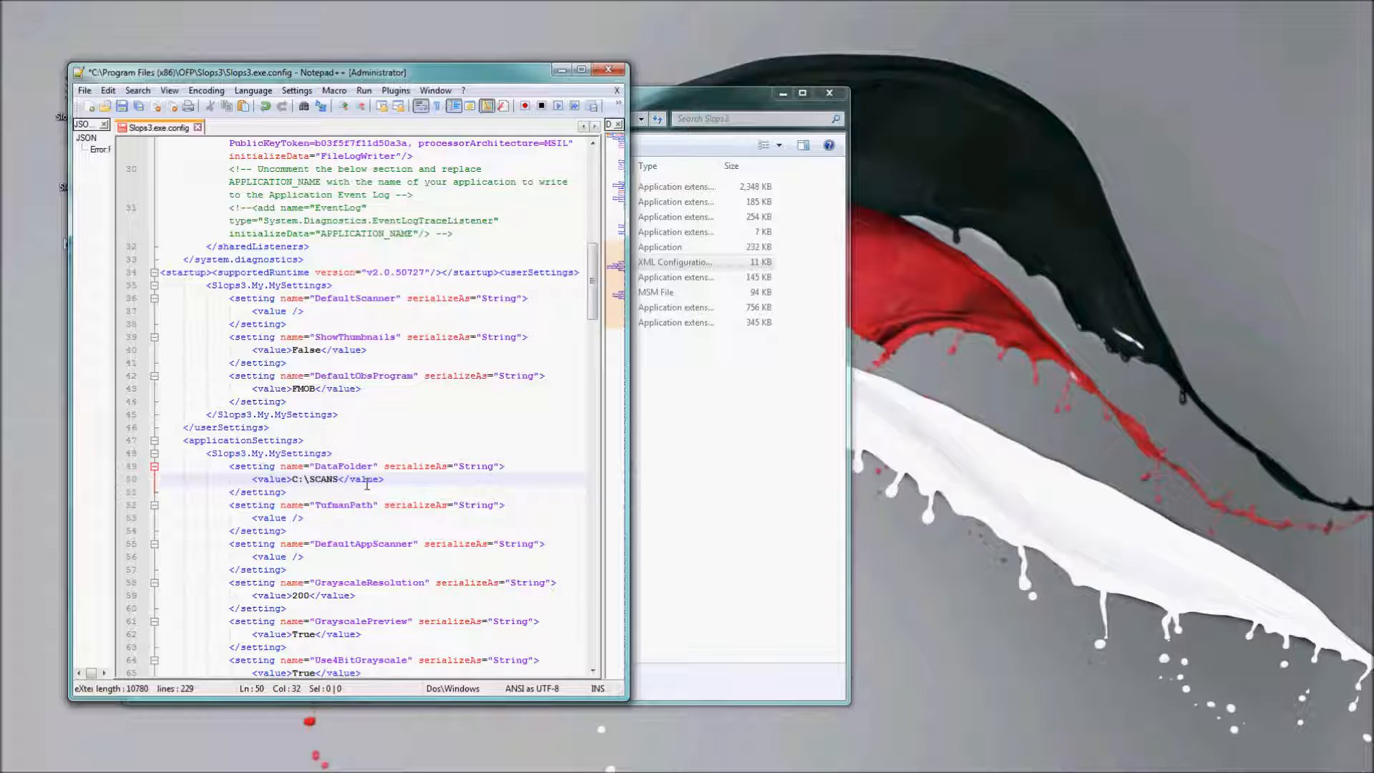
{"action": "scroll", "coordinate": [368, 484], "scroll_direction": "down", "scroll_amount": 7}
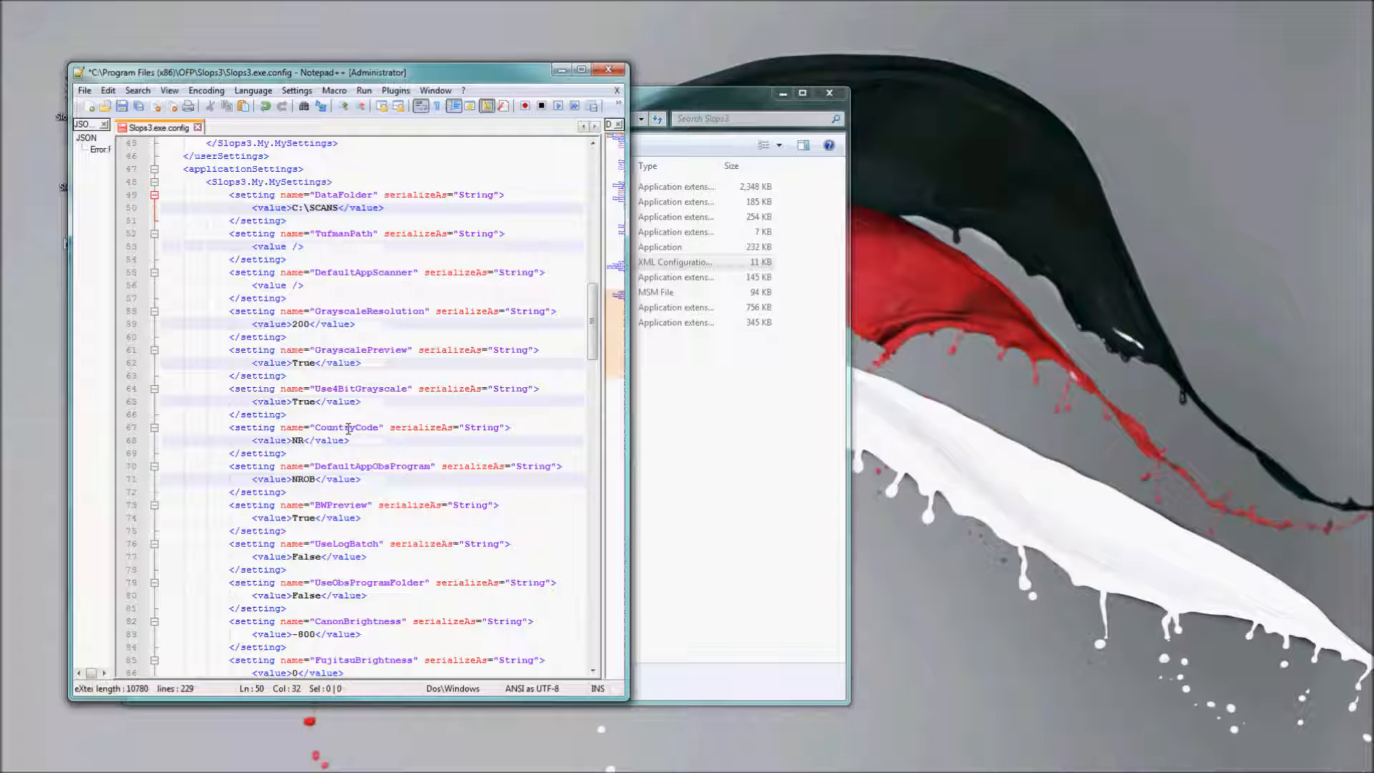
{"action": "double_click", "coordinate": [302, 440]}
{"action": "key", "text": "Delete"}
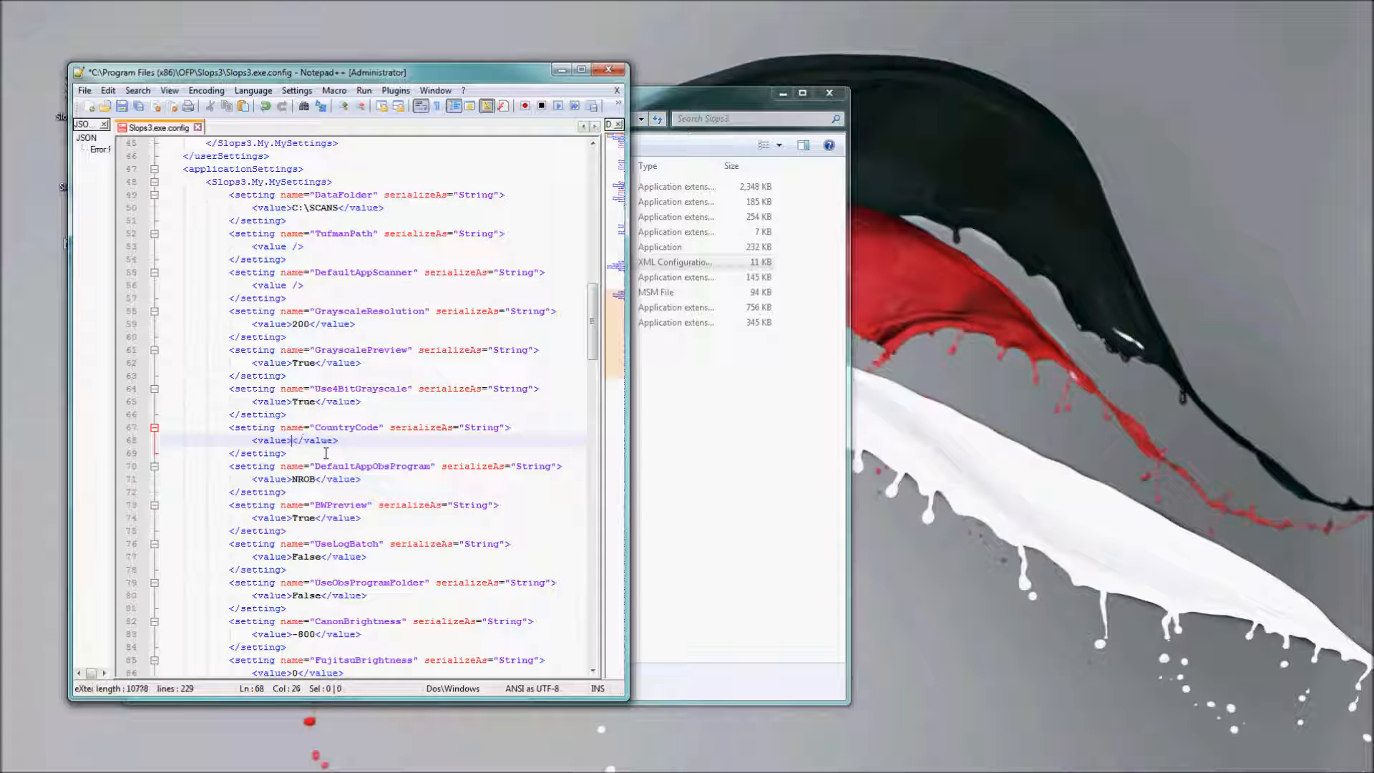
{"action": "type", "text": "FM"}
Set the DefaultAppObsProgram value in the application settings to FMOB.
{"action": "left_click", "coordinate": [303, 480]}
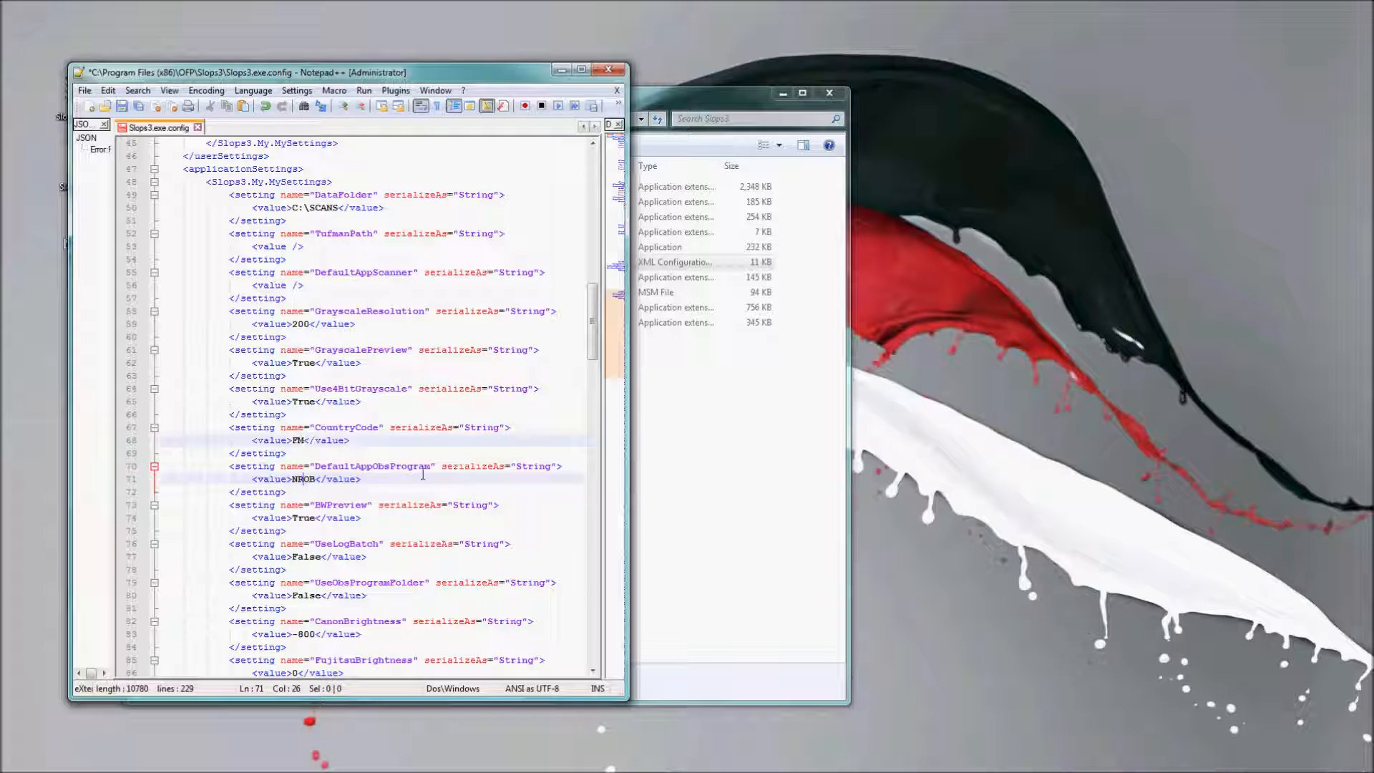
{"action": "key", "text": "BackSpace"}
{"action": "key", "text": "BackSpace"}
{"action": "type", "text": "FM"}
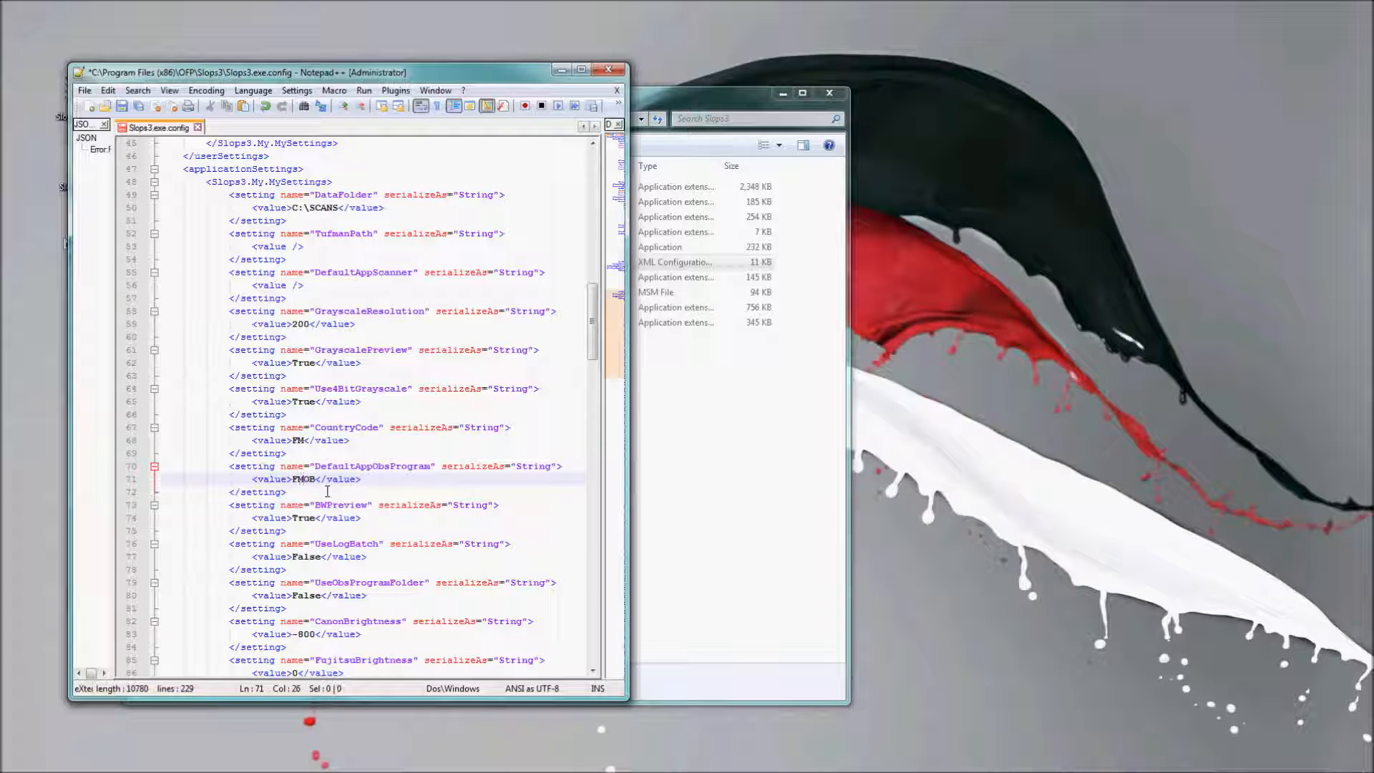
Review the edited settings, save Slops3.exe.config and close Notepad++.
{"action": "scroll", "coordinate": [397, 509], "scroll_direction": "down", "scroll_amount": 3}
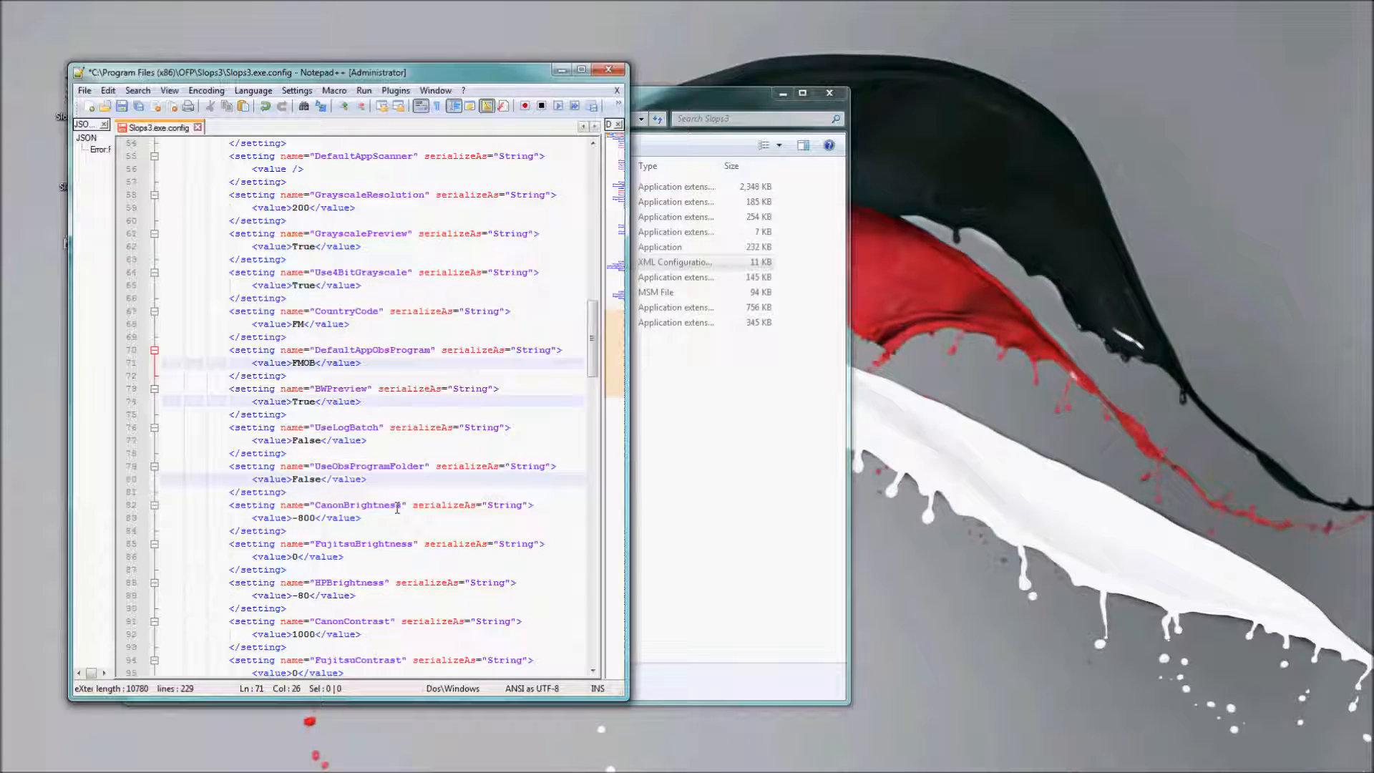
{"action": "scroll", "coordinate": [397, 508], "scroll_direction": "up", "scroll_amount": 3}
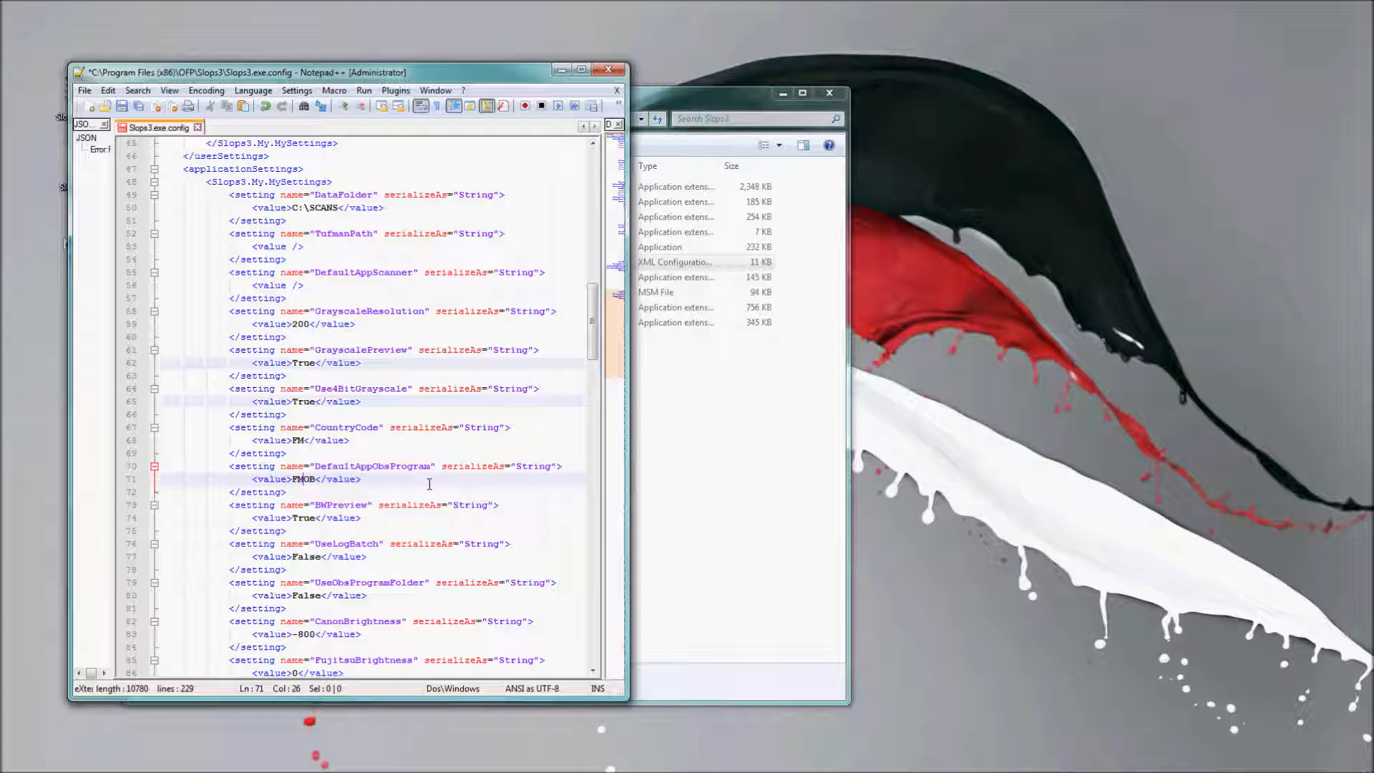
{"action": "scroll", "coordinate": [430, 484], "scroll_direction": "up", "scroll_amount": 5}
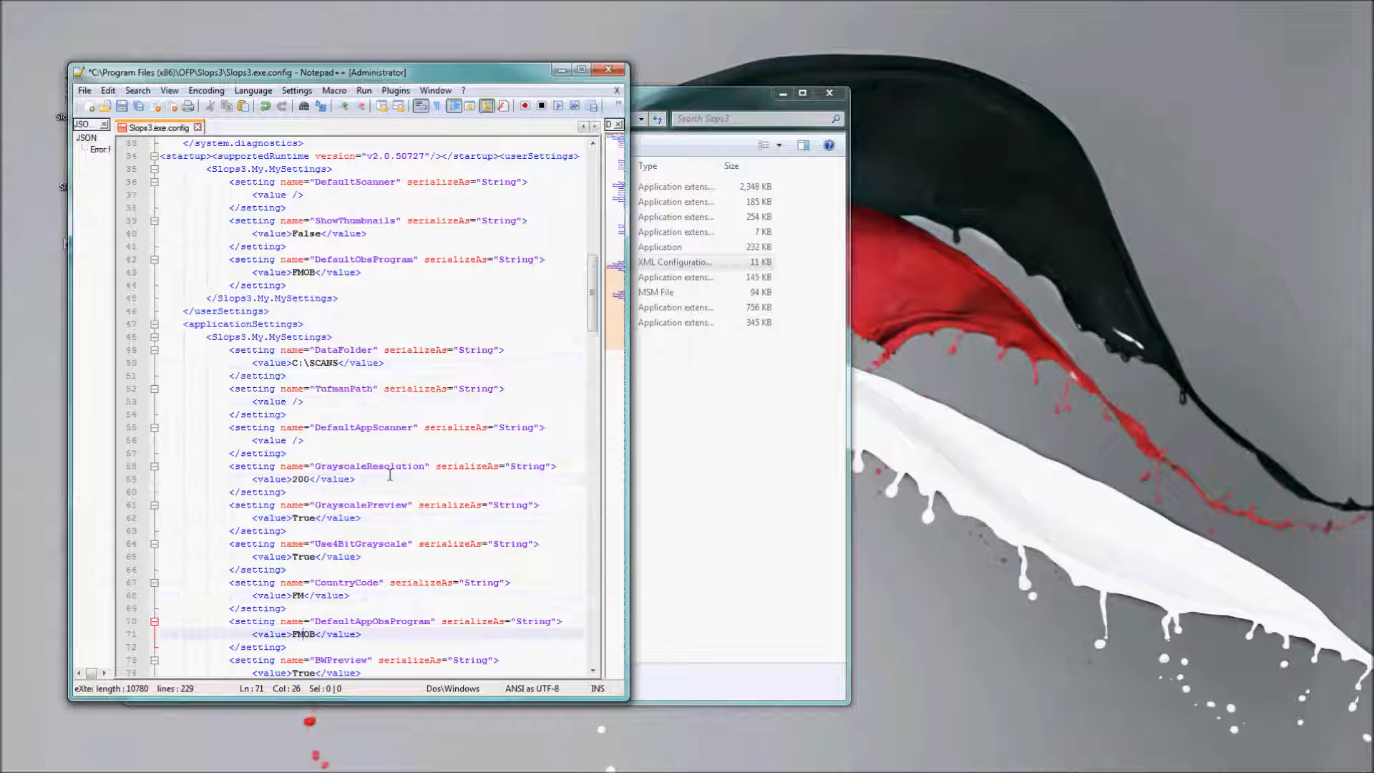
{"action": "scroll", "coordinate": [390, 475], "scroll_direction": "up", "scroll_amount": 5}
{"action": "scroll", "coordinate": [390, 475], "scroll_direction": "up", "scroll_amount": 10}
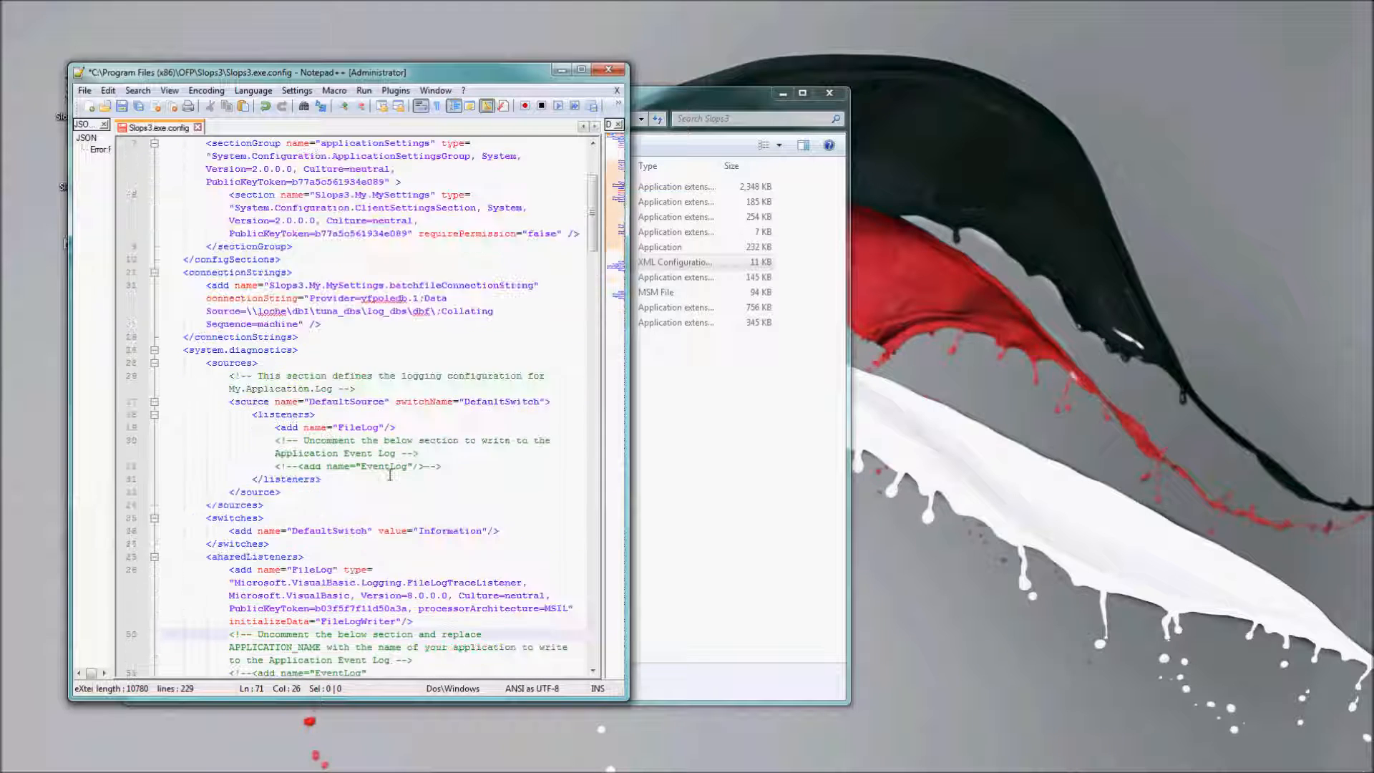
{"action": "left_click", "coordinate": [121, 107]}
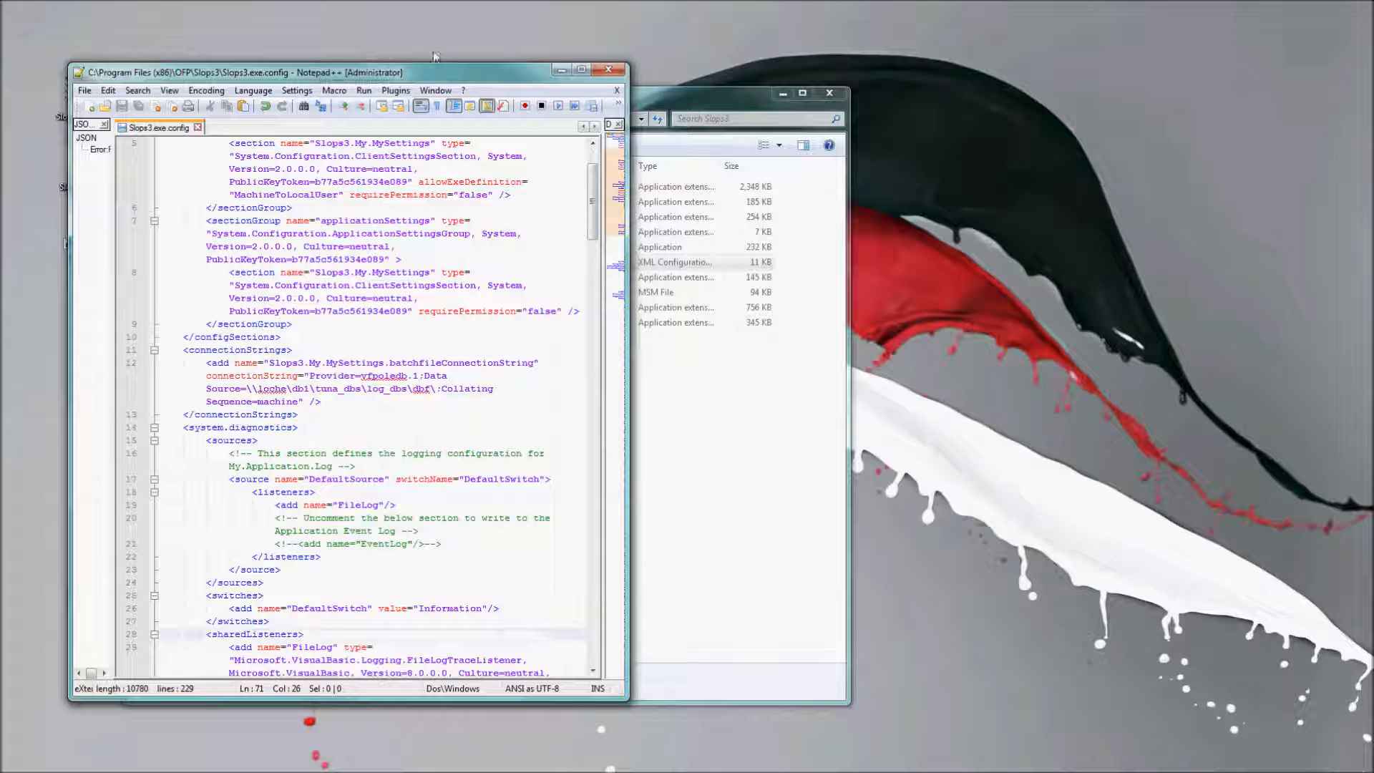
{"action": "left_click", "coordinate": [615, 72]}
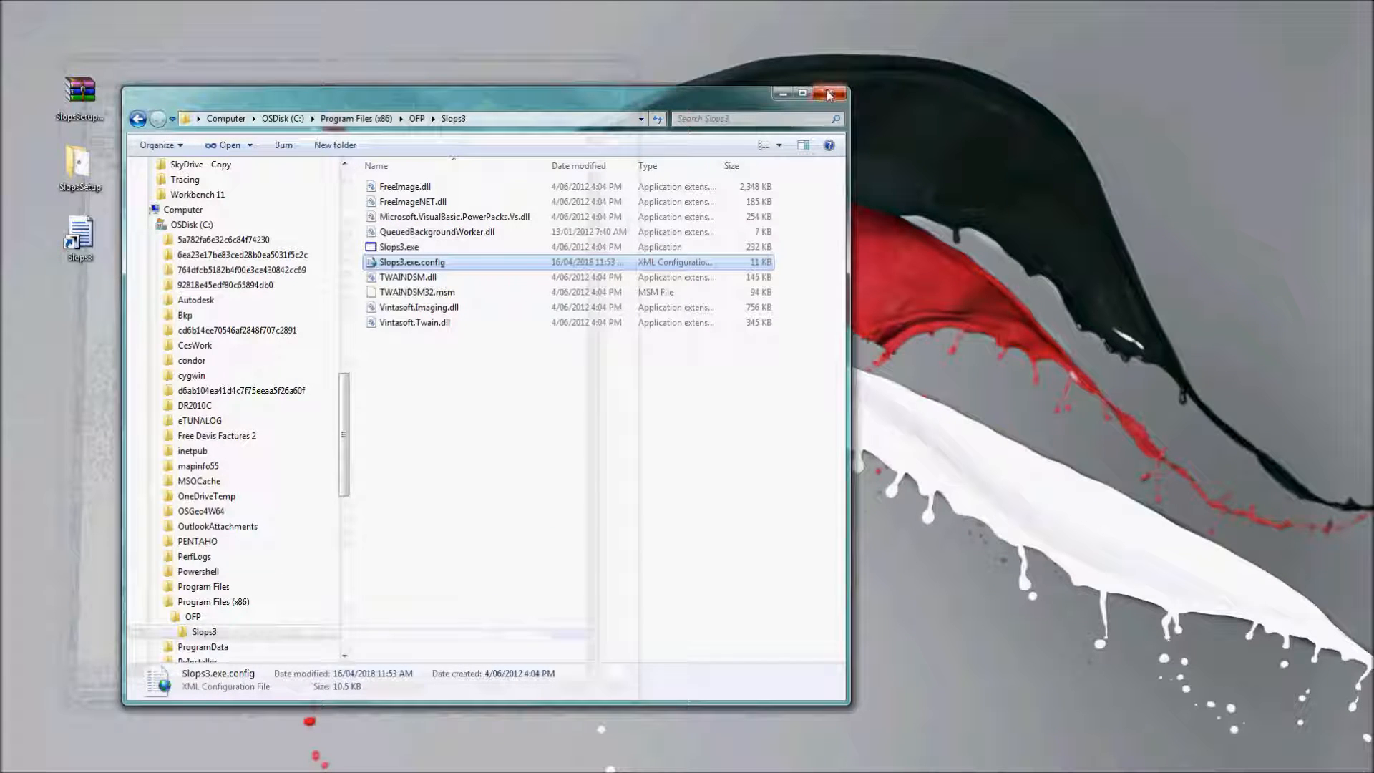
Close the Slops3 program folder and launch Slops 3 from its desktop shortcut, moving its window aside.
{"action": "left_click", "coordinate": [829, 93]}
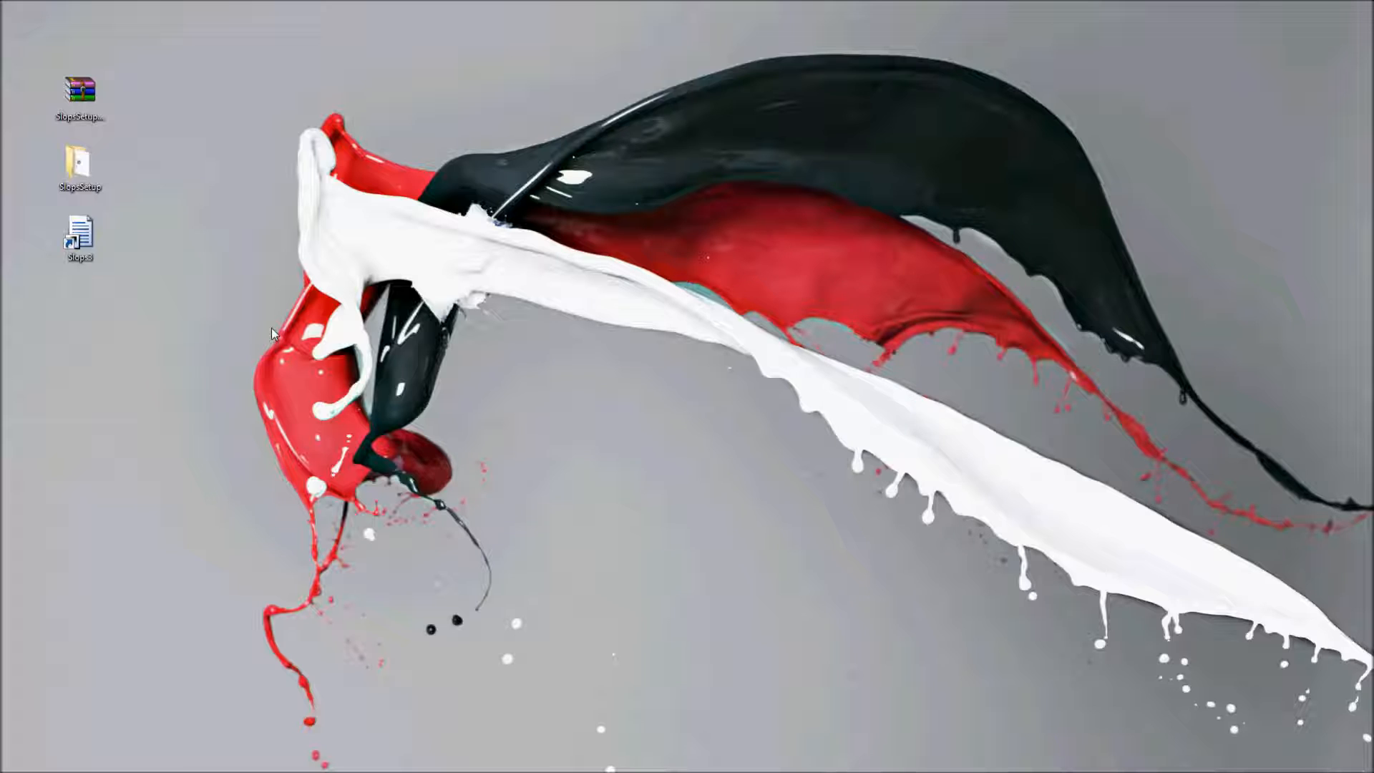
{"action": "double_click", "coordinate": [85, 242]}
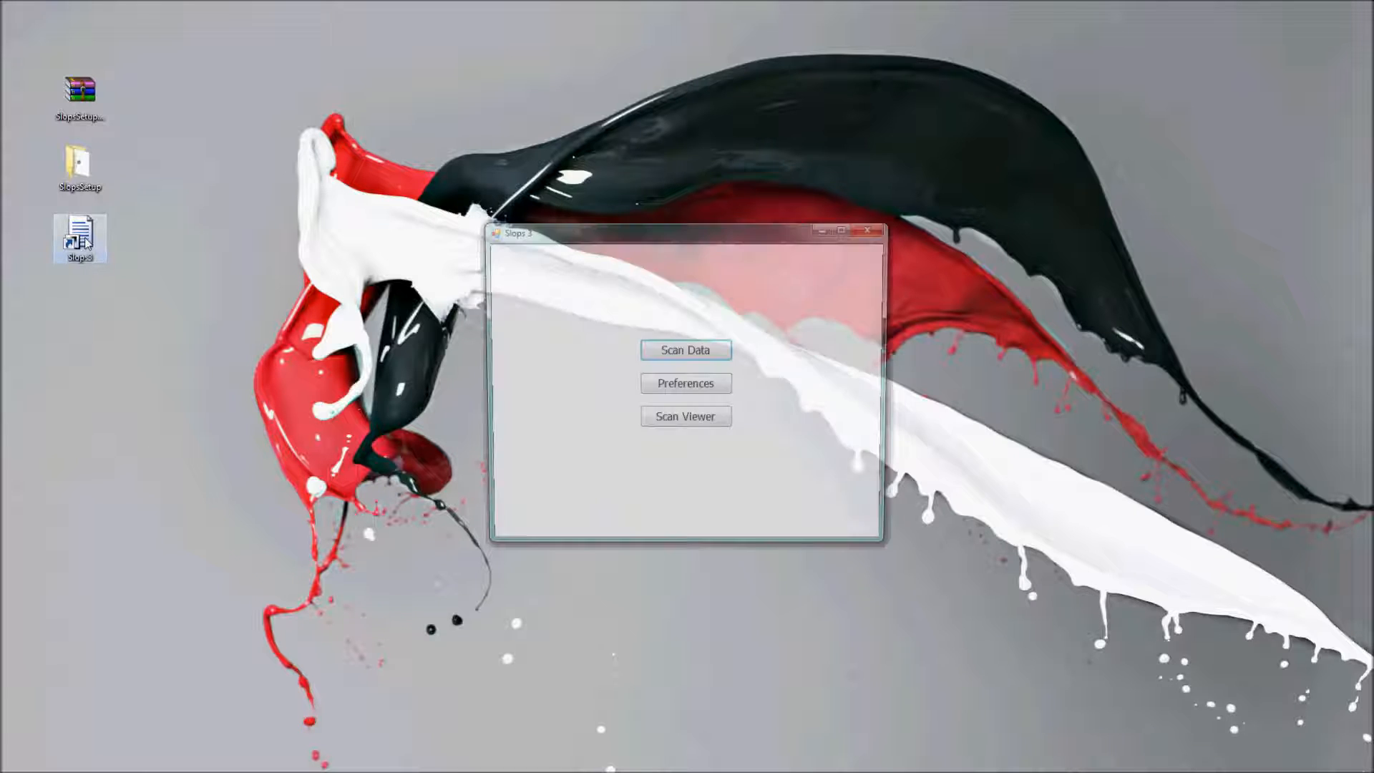
{"action": "left_click_drag", "start_coordinate": [693, 240], "coordinate": [380, 229]}
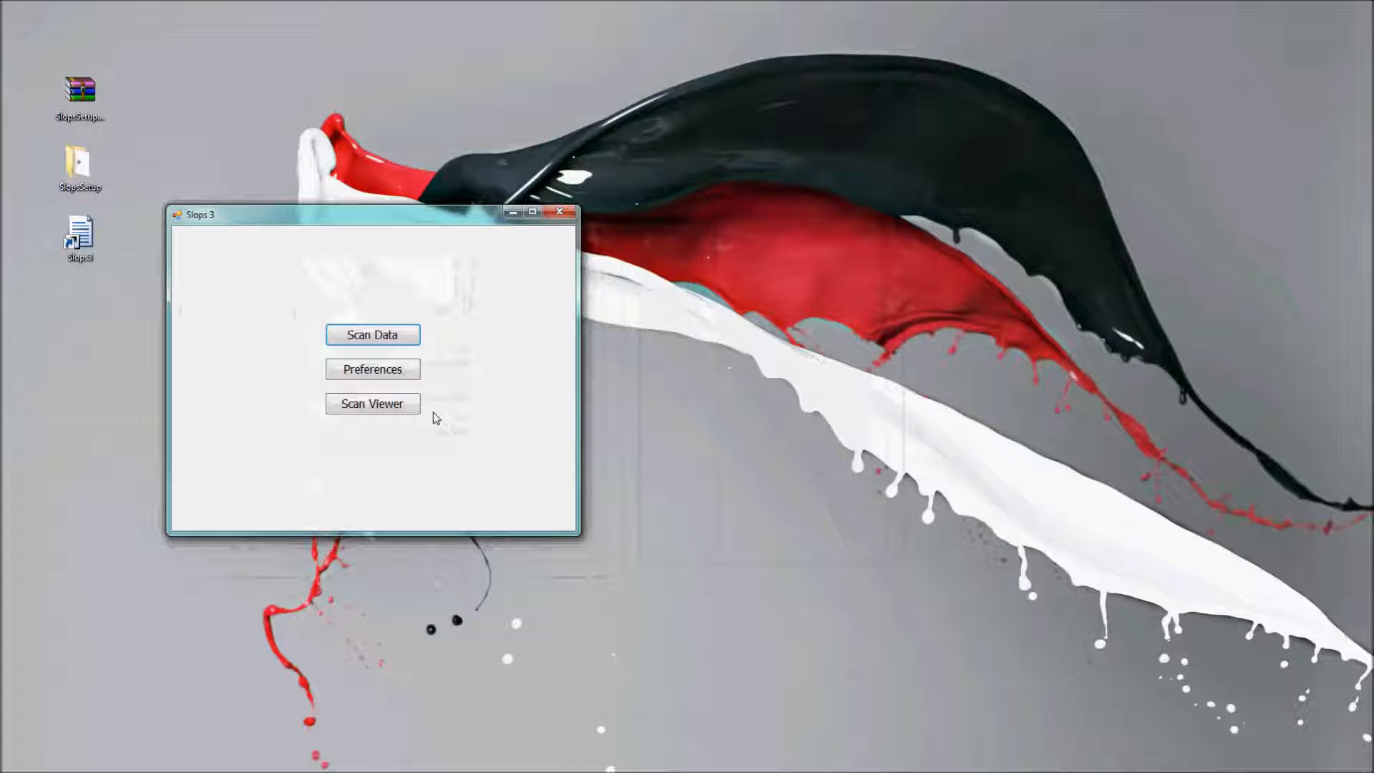
Set the default scanner in the Slops 3 preferences to HP Scanjet 7000 Doc TWAIN and close the preferences.
{"action": "left_click", "coordinate": [373, 375]}
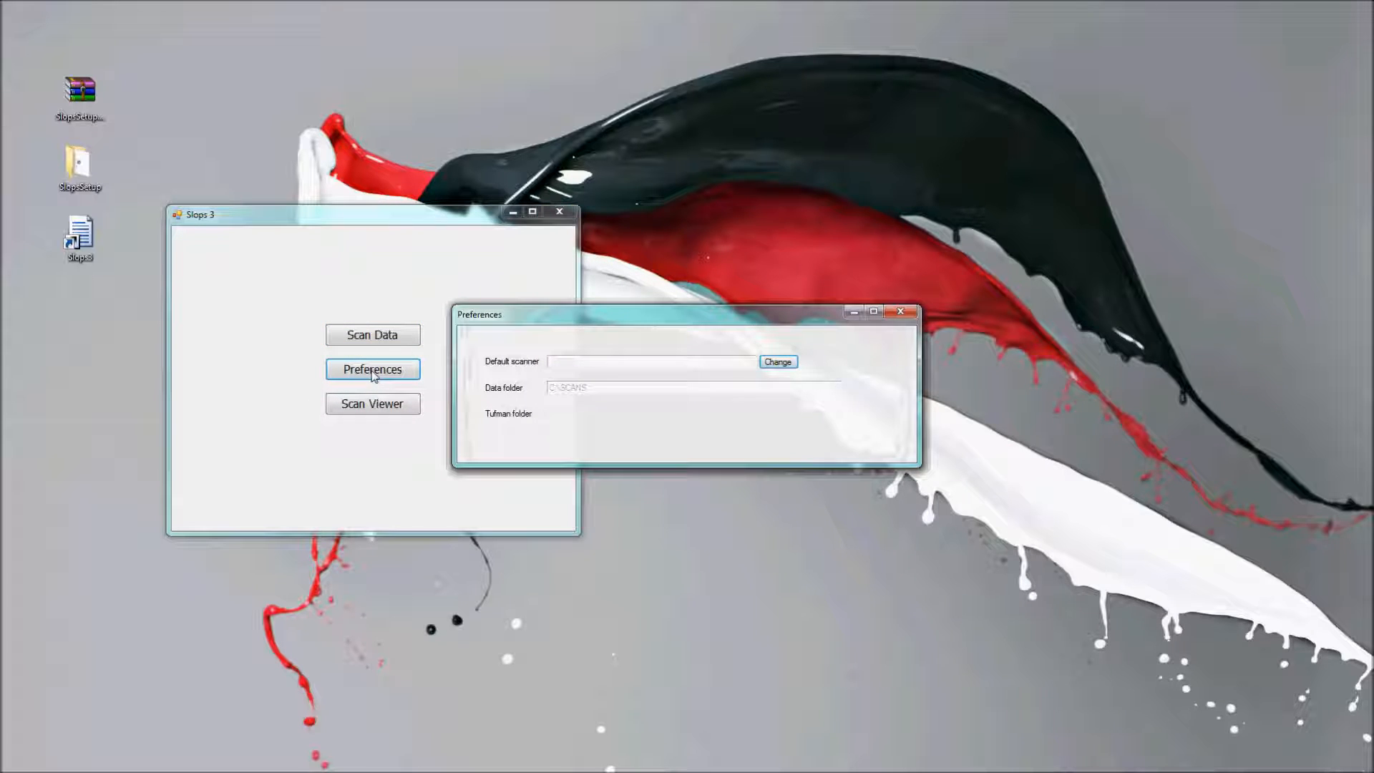
{"action": "left_click_drag", "start_coordinate": [582, 319], "coordinate": [255, 318]}
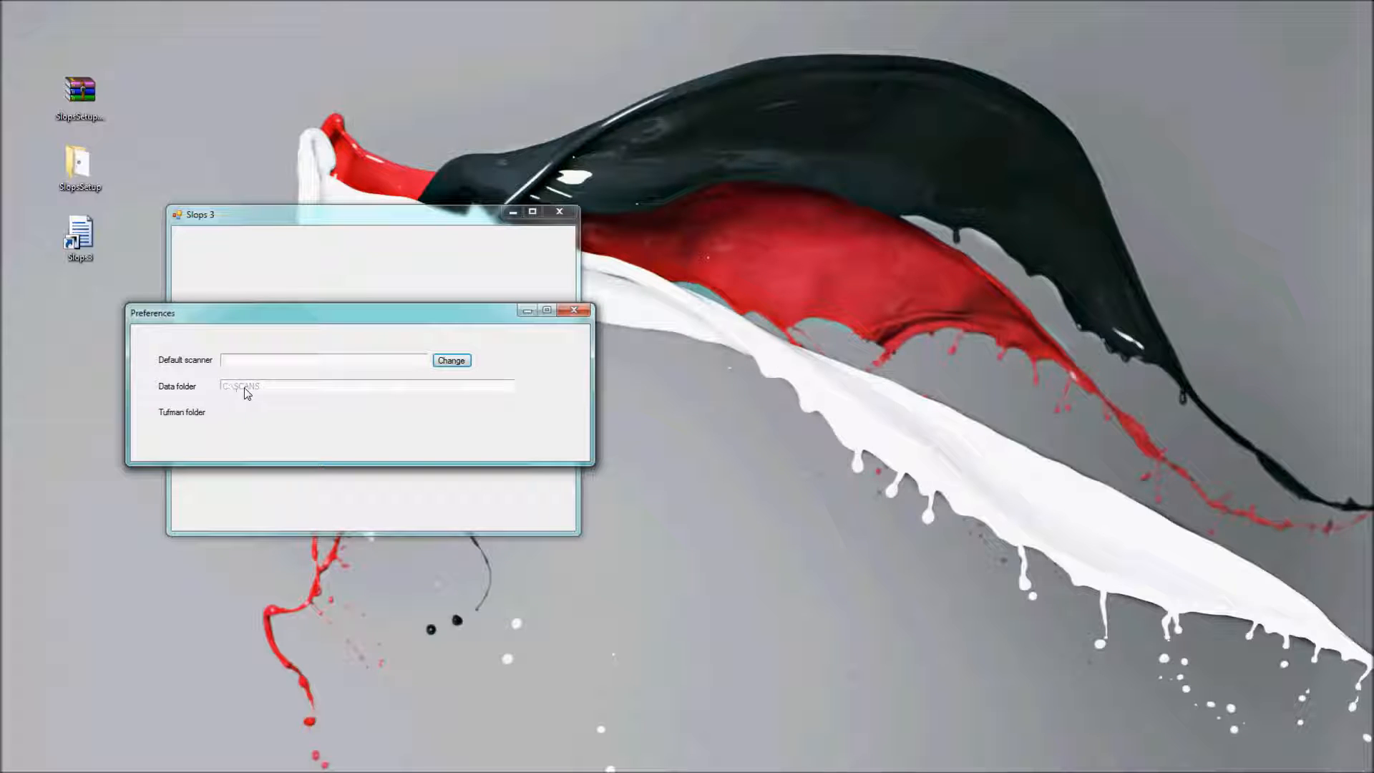
{"action": "left_click", "coordinate": [451, 363]}
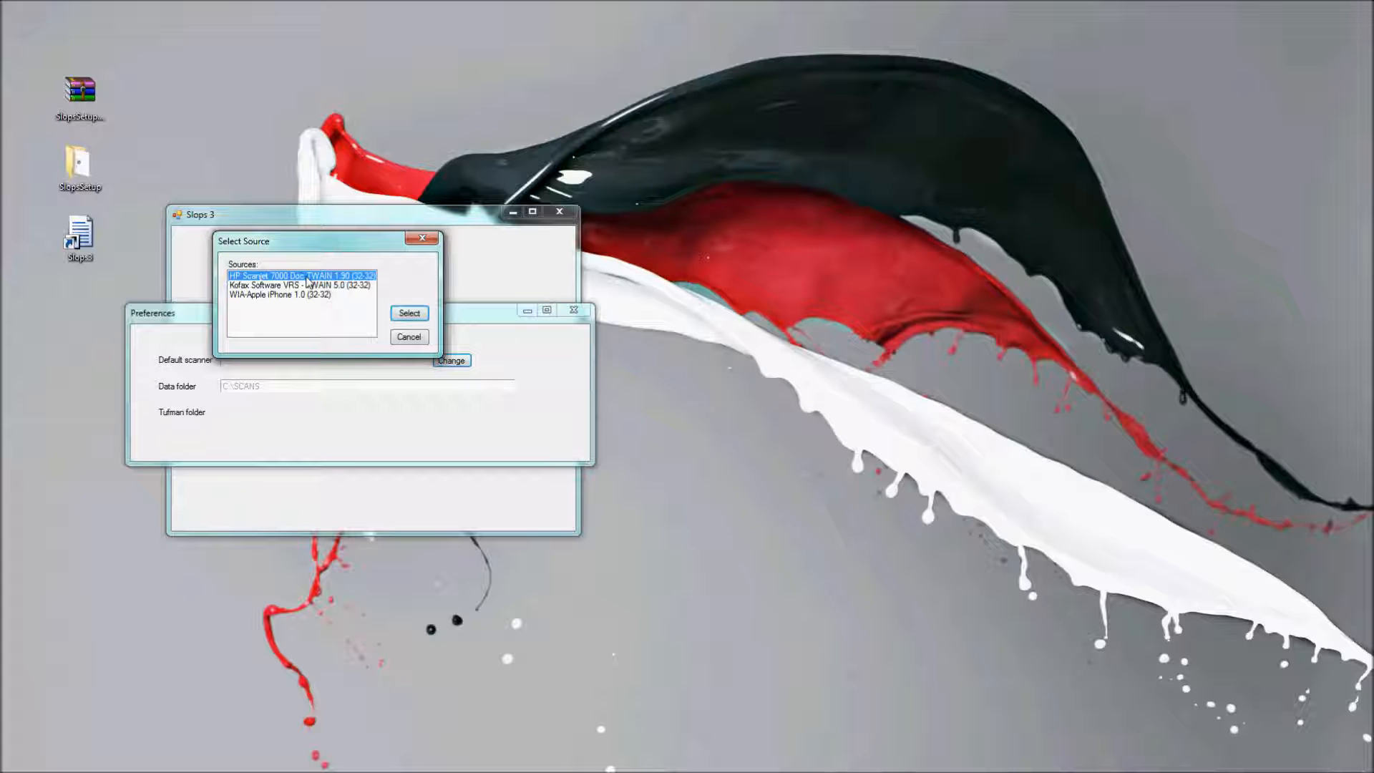
{"action": "left_click", "coordinate": [409, 314]}
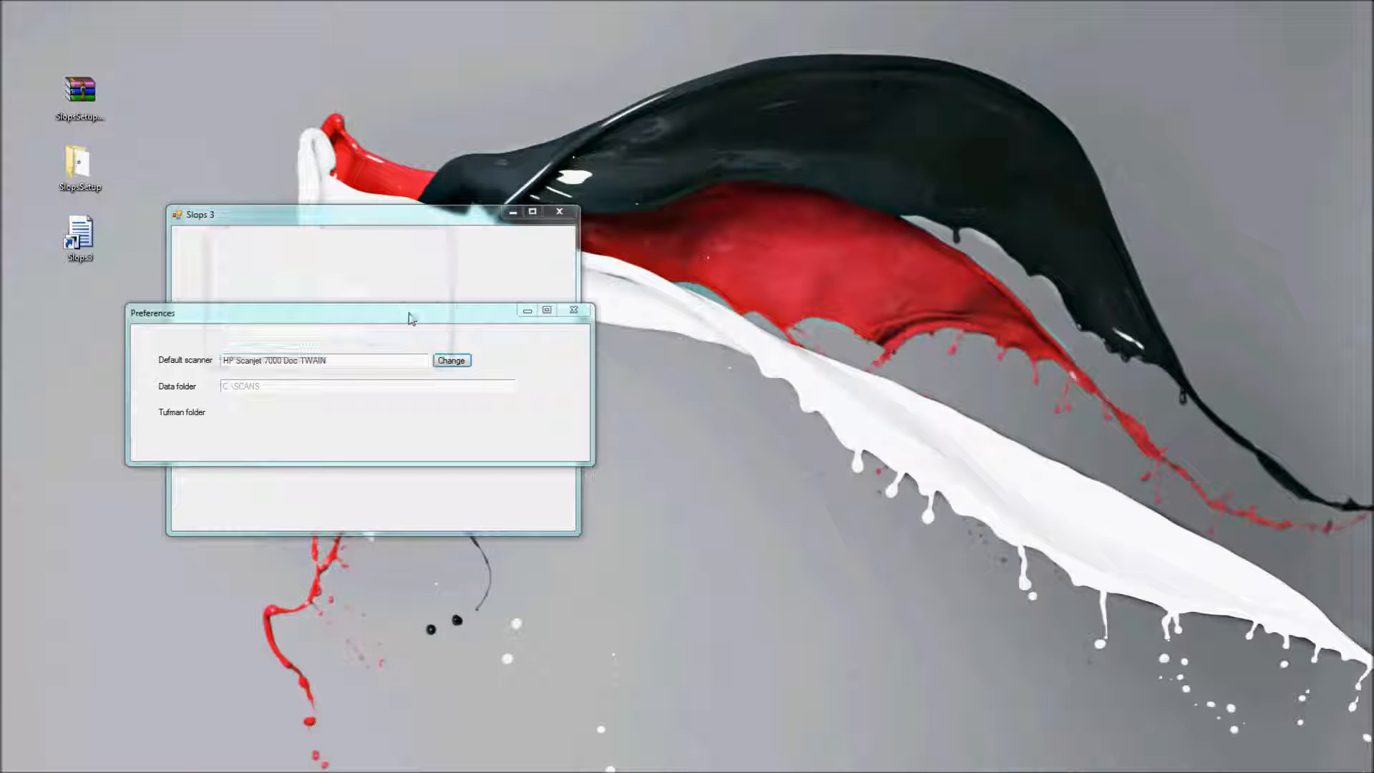
{"action": "left_click", "coordinate": [573, 310]}
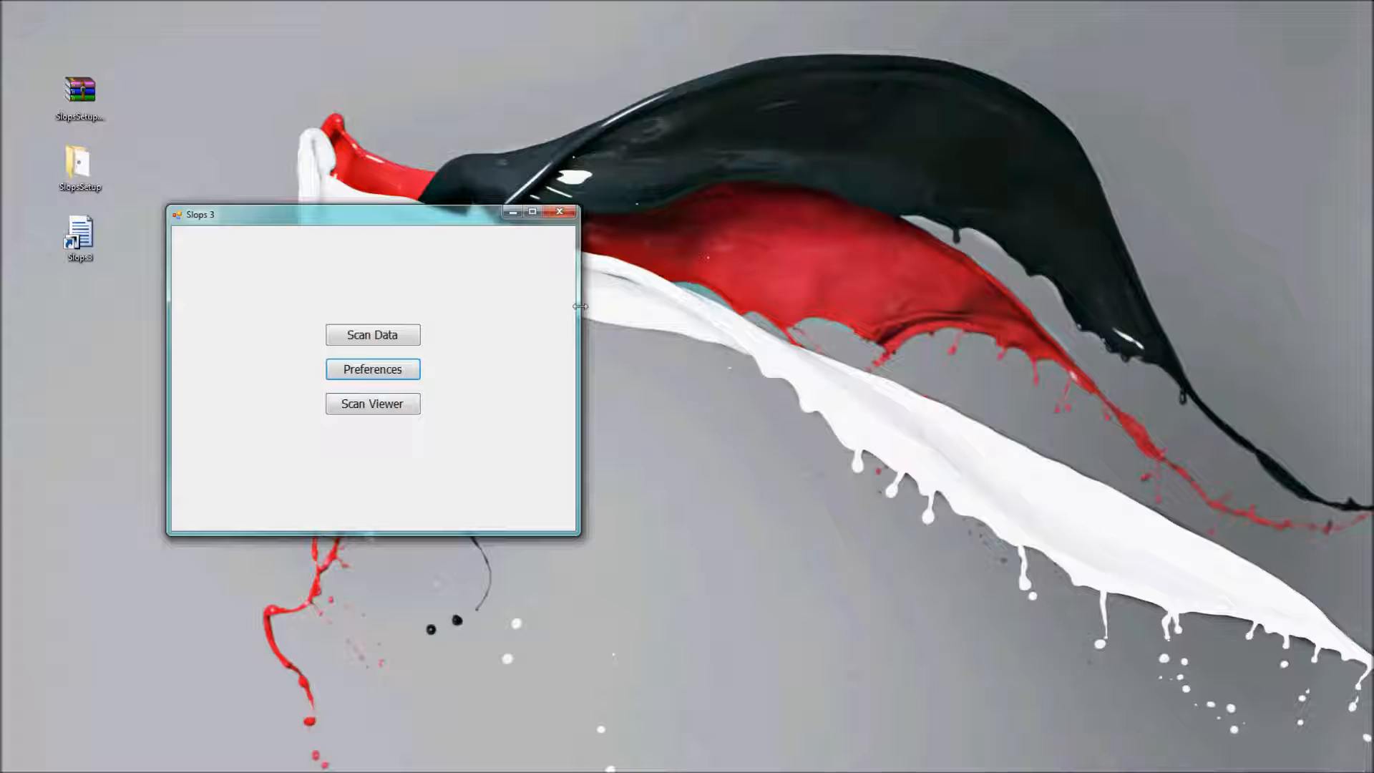